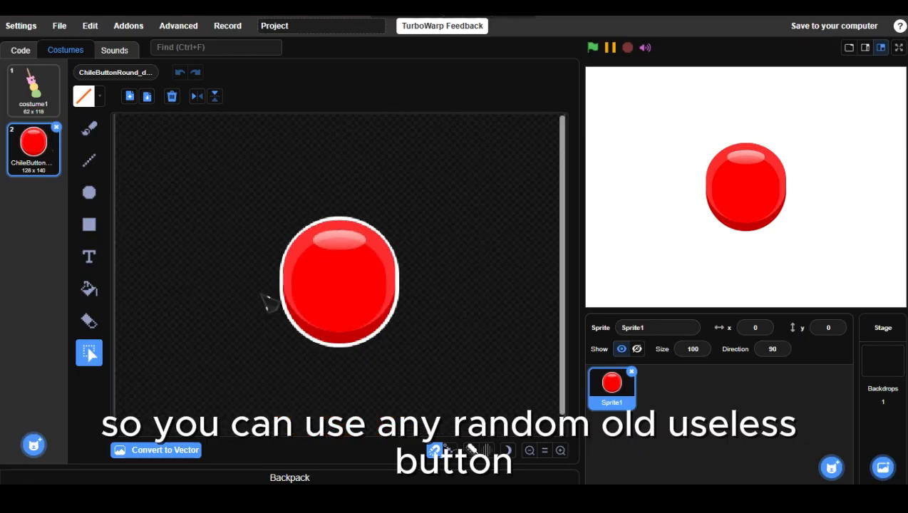
# - Convert the red button costume from bitmap to vector
pyautogui.scroll(3, 267, 303)
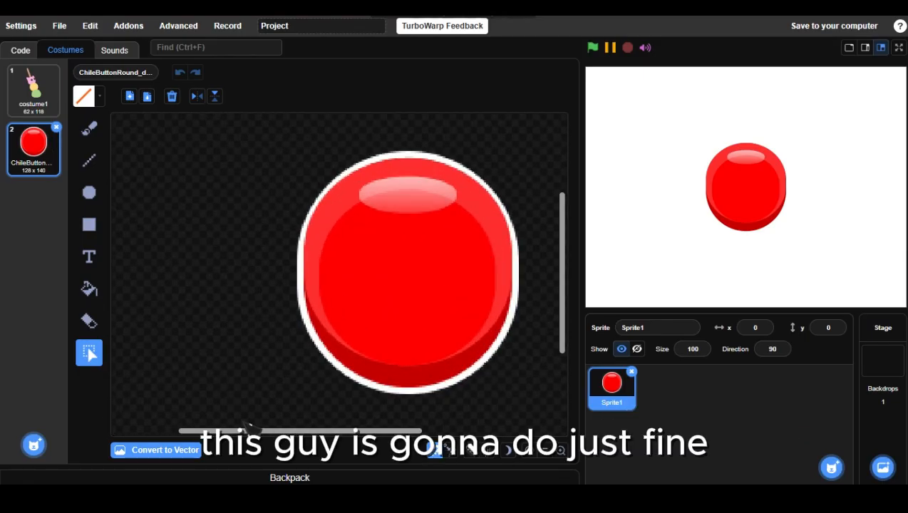
pyautogui.click(180, 455)
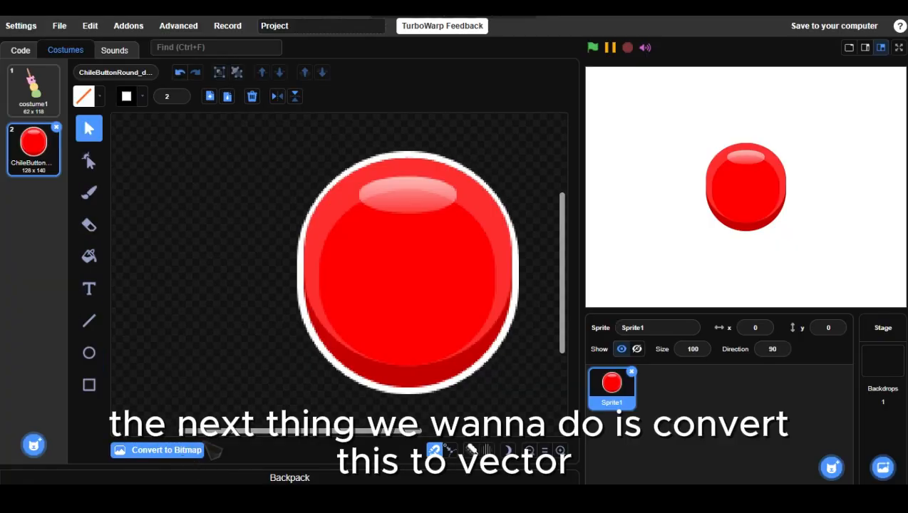
# - Draw a square over the button's upper-left corner and resize it to end just short of the button's centre
pyautogui.scroll(-4, 313, 339)
pyautogui.scroll(10, 367, 253)
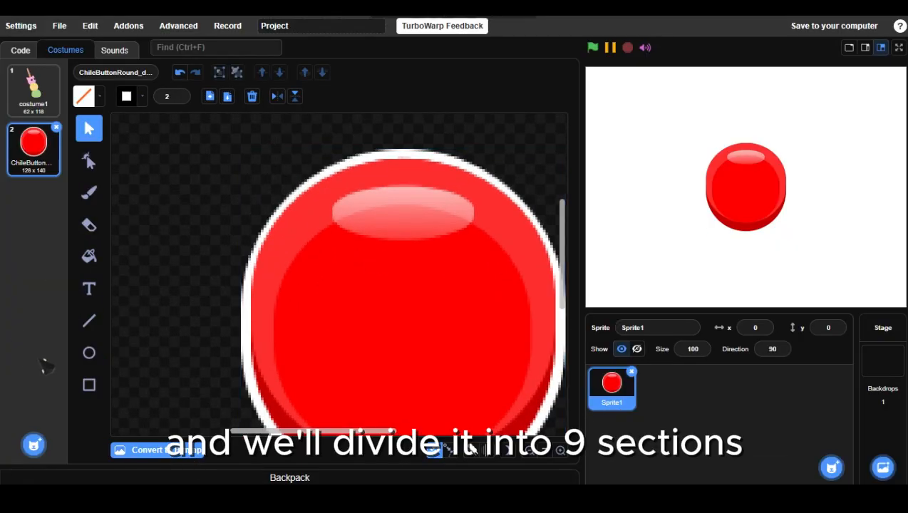
pyautogui.click(89, 385)
pyautogui.moveTo(280, 158)
pyautogui.mouseDown()
pyautogui.moveTo(377, 302)
pyautogui.moveTo(422, 345)
pyautogui.moveTo(426, 332)
pyautogui.mouseUp()
pyautogui.moveTo(402, 297); pyautogui.dragTo(365, 285)
pyautogui.moveTo(406, 317); pyautogui.dragTo(382, 295)
# - Remove the fill from the upper-left square, keeping only its black outline
pyautogui.click(84, 96)
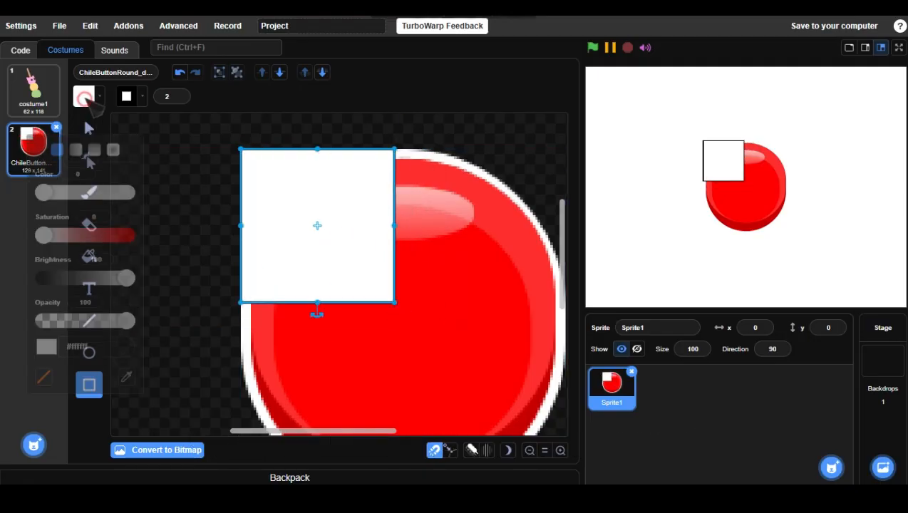
pyautogui.click(50, 357)
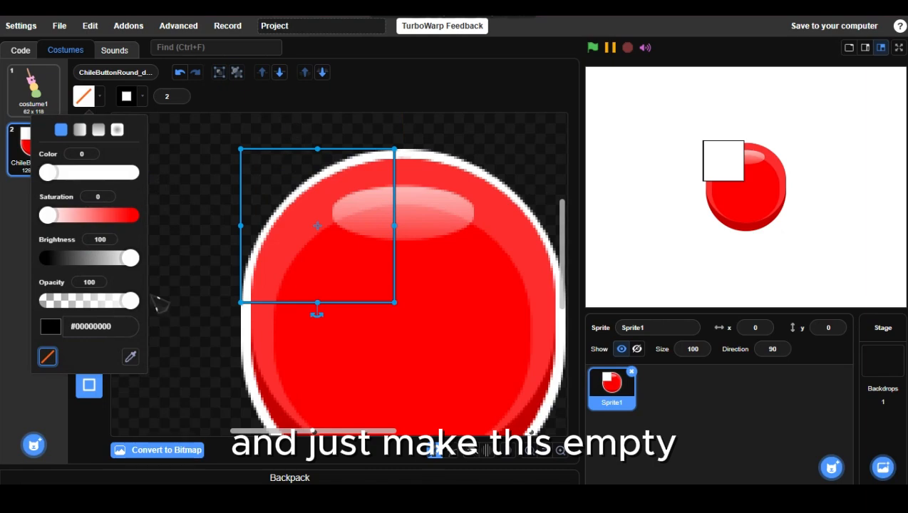
pyautogui.click(190, 120)
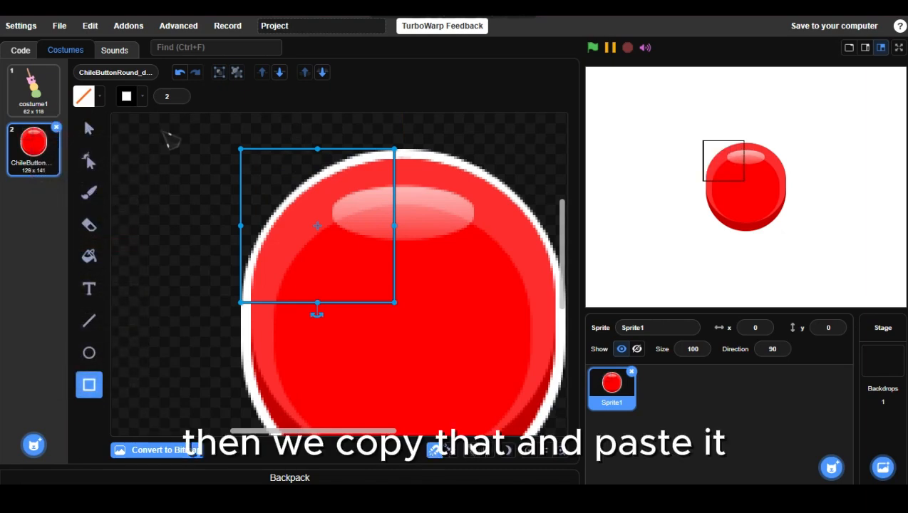
# - Duplicate the outlined square and align the copy with the button's upper-right corner, leaving a narrow gap between the two
pyautogui.hotkey('ctrl', 'c')
pyautogui.hotkey('ctrl', 'v')
pyautogui.press('v')
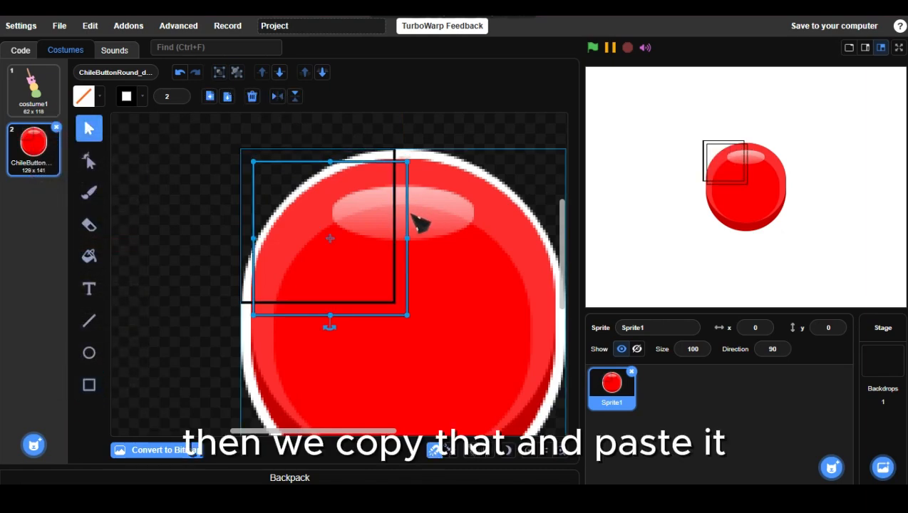
pyautogui.moveTo(408, 214); pyautogui.dragTo(589, 201)
pyautogui.hscroll(2, 357, 177)
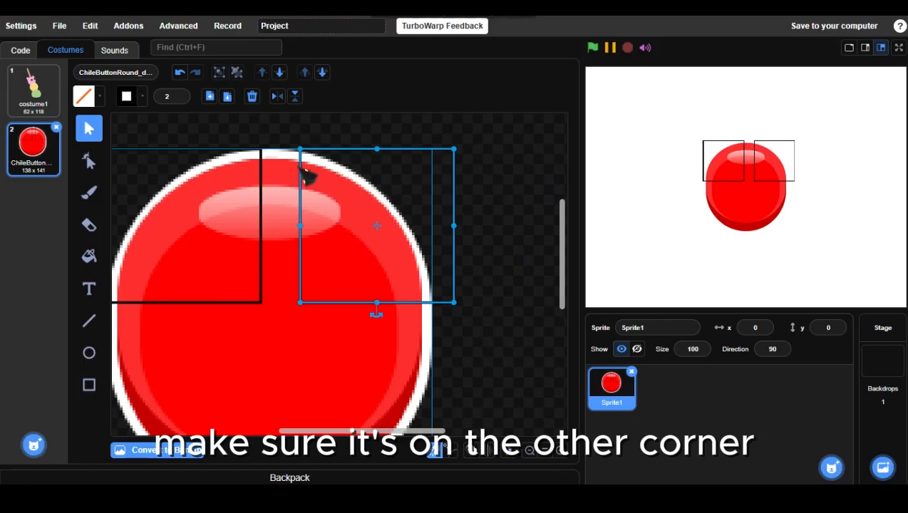
pyautogui.moveTo(308, 176); pyautogui.dragTo(286, 177)
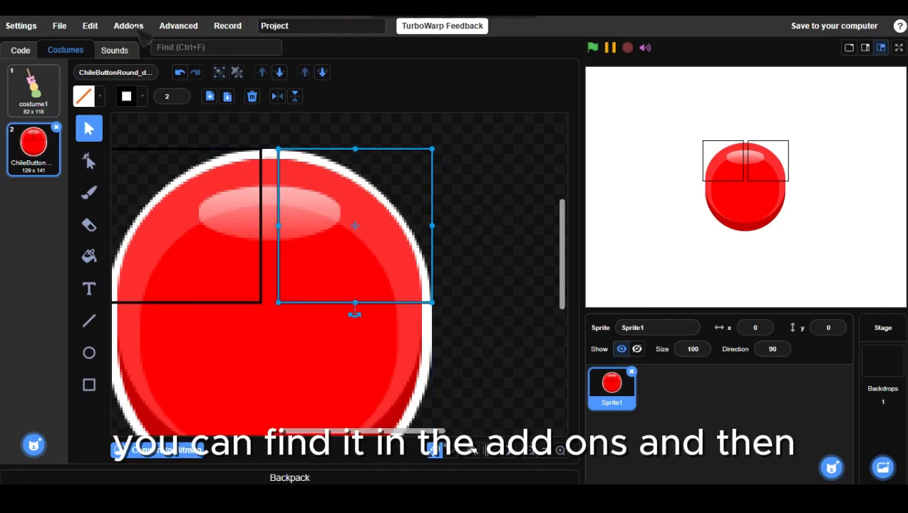
# - Duplicate both upper squares together and align the copies with the button's lower-left and lower-right corners
pyautogui.hscroll(-1, 326, 217)
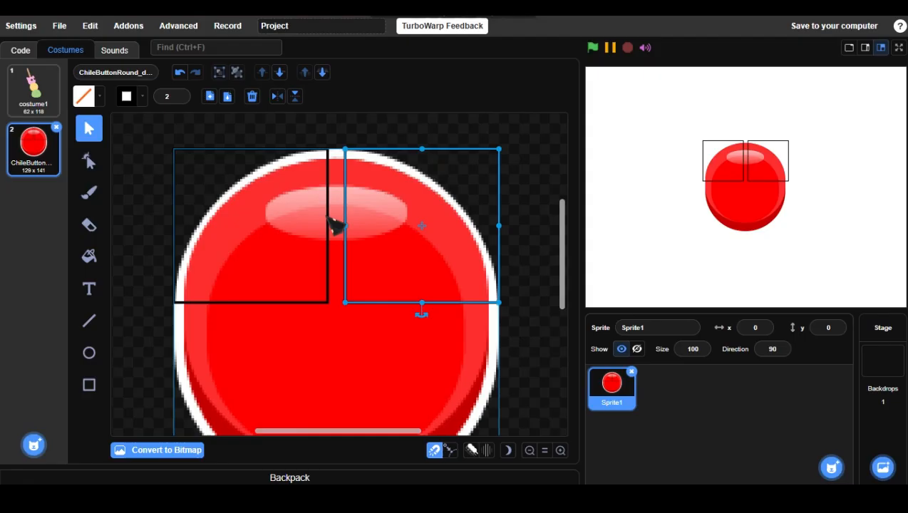
pyautogui.keyDown('shift'); pyautogui.click(328, 171); pyautogui.keyUp('shift')
pyautogui.hotkey('ctrl', 'c')
pyautogui.hotkey('ctrl', 'v')
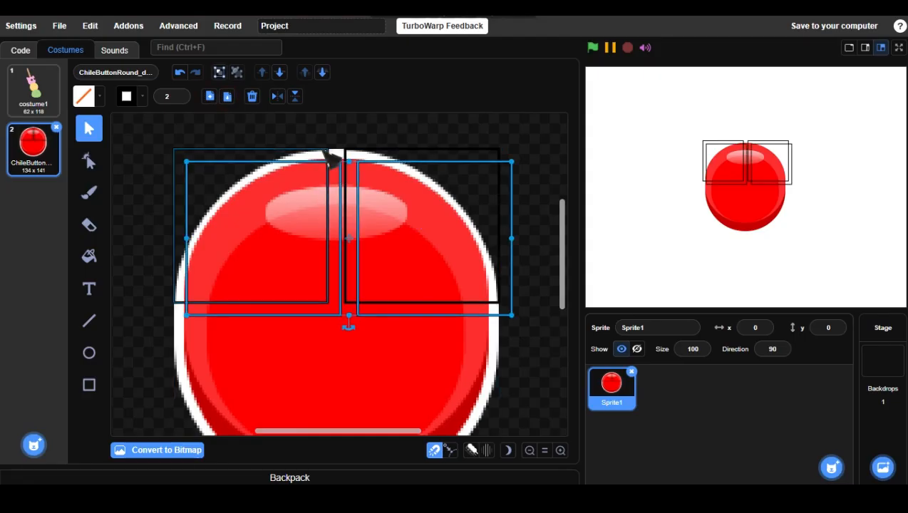
pyautogui.scroll(-2, 342, 160)
pyautogui.moveTo(358, 174); pyautogui.dragTo(339, 356)
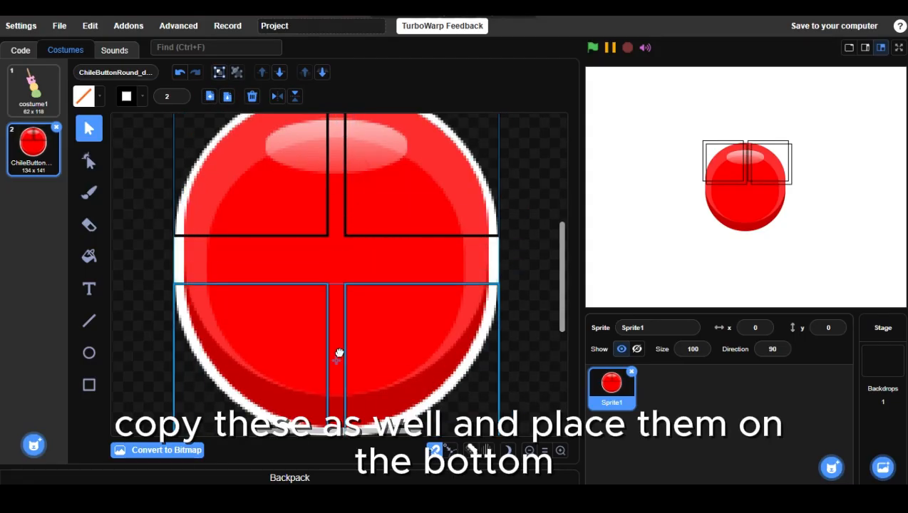
pyautogui.scroll(-2, 360, 264)
pyautogui.moveTo(346, 236); pyautogui.dragTo(343, 241)
pyautogui.scroll(2, 364, 278)
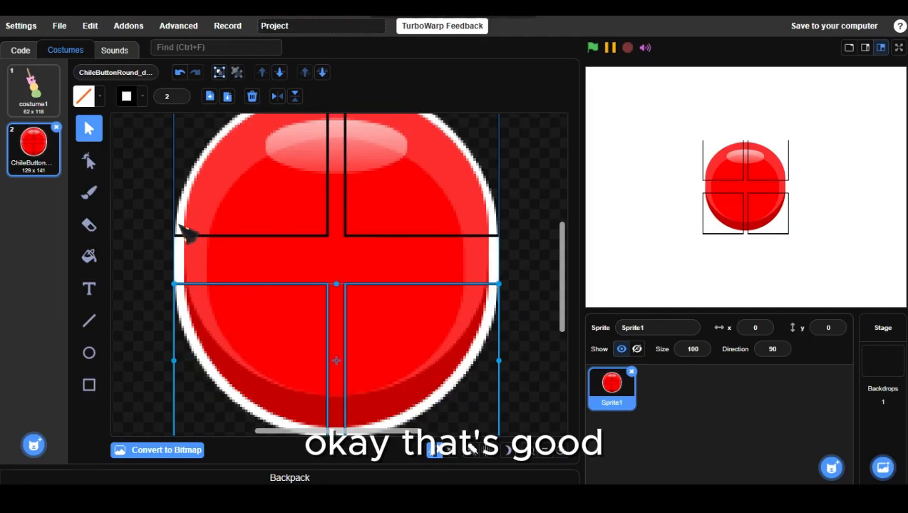
pyautogui.click(148, 277)
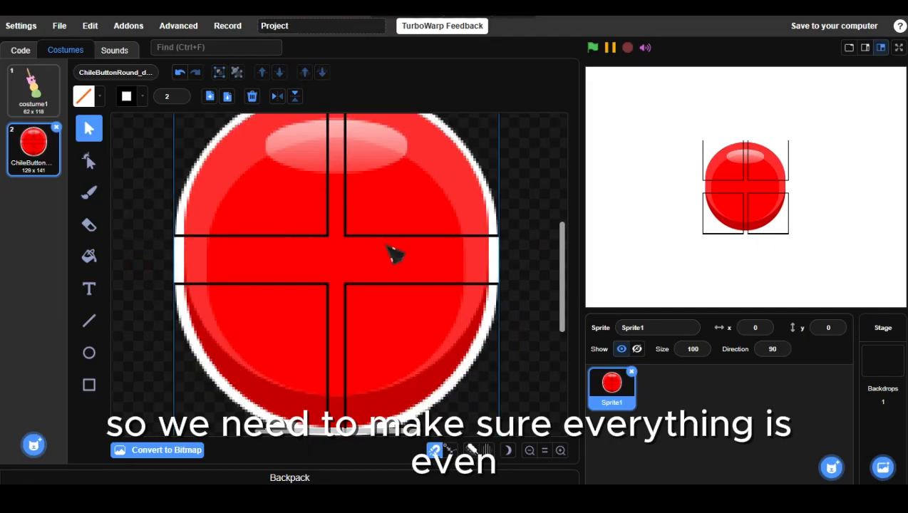
# - Examine the gaps between the four corner squares along the button's top, bottom and left edge for evenness
pyautogui.scroll(6, 393, 254)
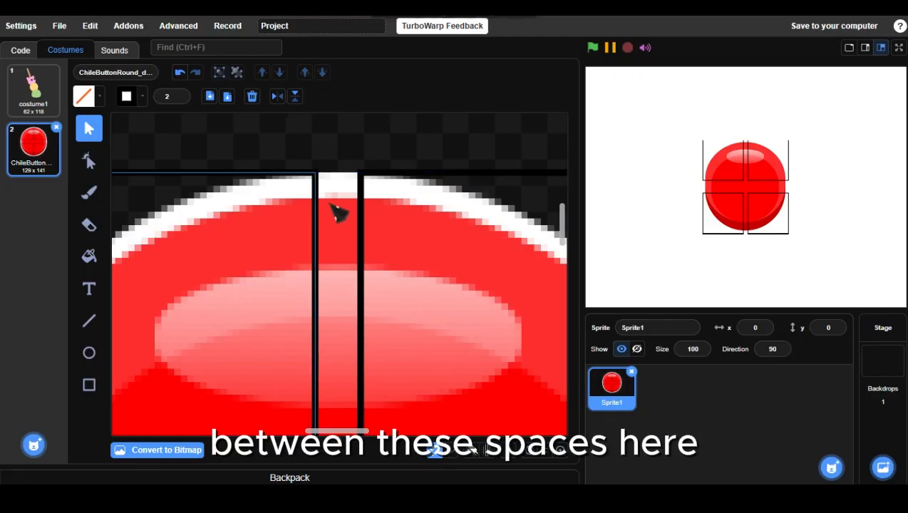
pyautogui.click(331, 207)
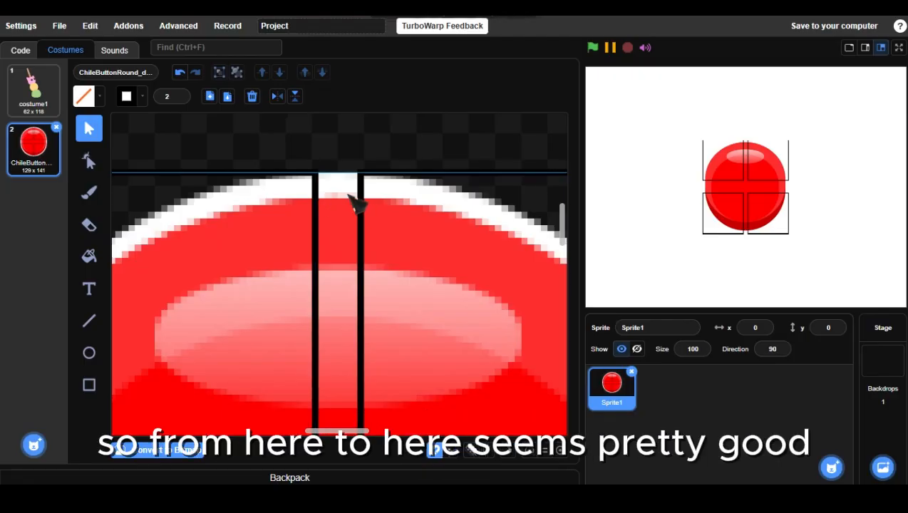
pyautogui.scroll(-5, 345, 296)
pyautogui.hscroll(-5, 360, 251)
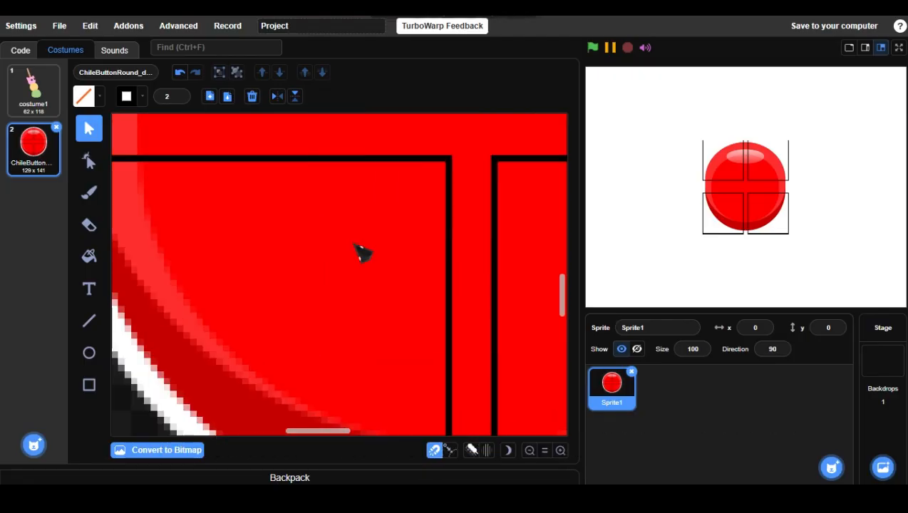
pyautogui.scroll(-3, 285, 225)
pyautogui.hscroll(3, 244, 195)
pyautogui.scroll(-2, 371, 290)
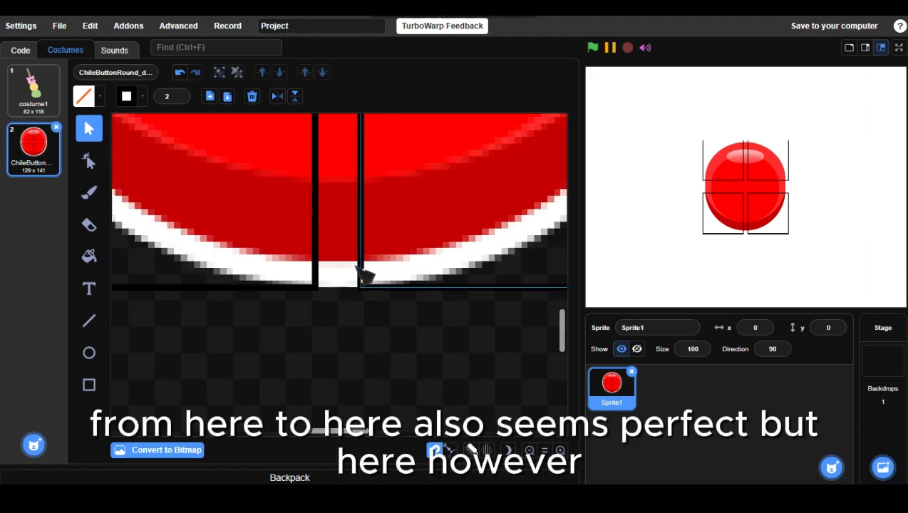
pyautogui.scroll(4, 349, 260)
pyautogui.hscroll(-4, 348, 260)
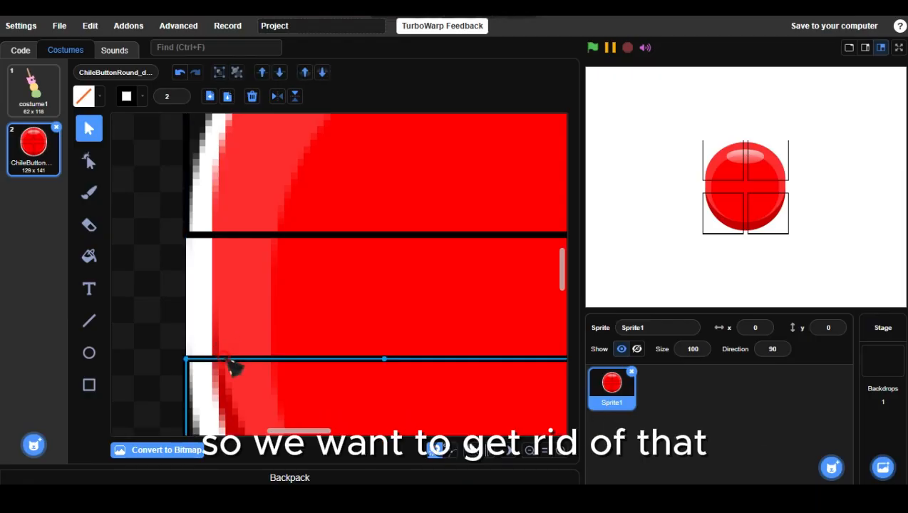
# - Select both lower squares and stretch their top edge upward until the middle band contains only straight button edges
pyautogui.hscroll(8, 283, 334)
pyautogui.hscroll(-3, 273, 367)
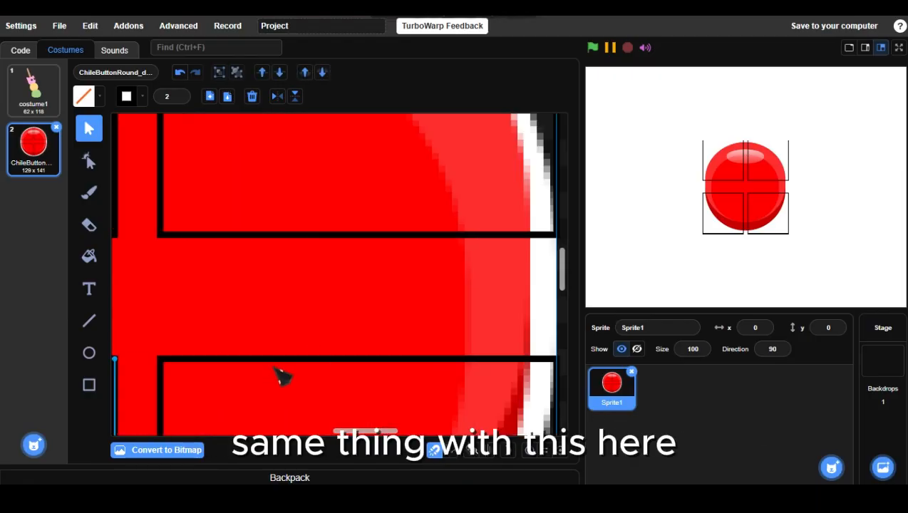
pyautogui.keyDown('shift'); pyautogui.click(332, 361); pyautogui.keyUp('shift')
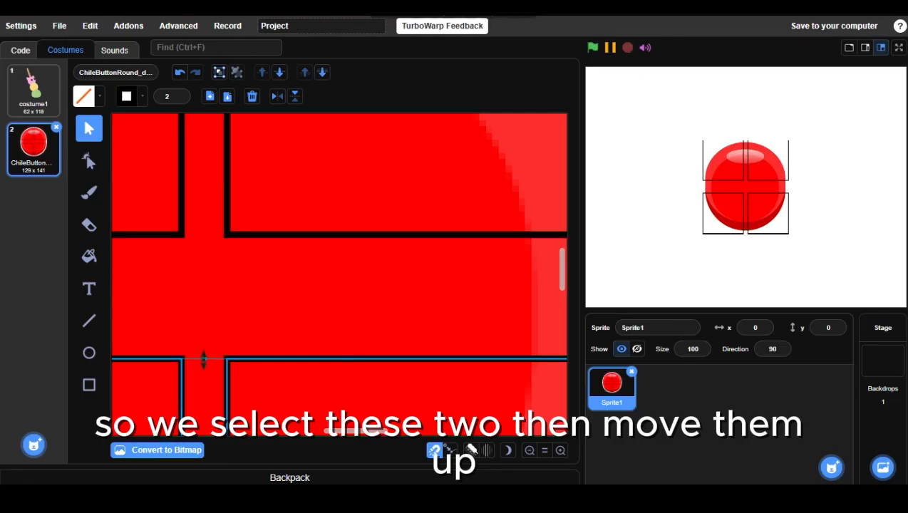
pyautogui.moveTo(204, 360); pyautogui.dragTo(204, 316)
pyautogui.hscroll(3, 203, 324)
pyautogui.hscroll(-3, 227, 348)
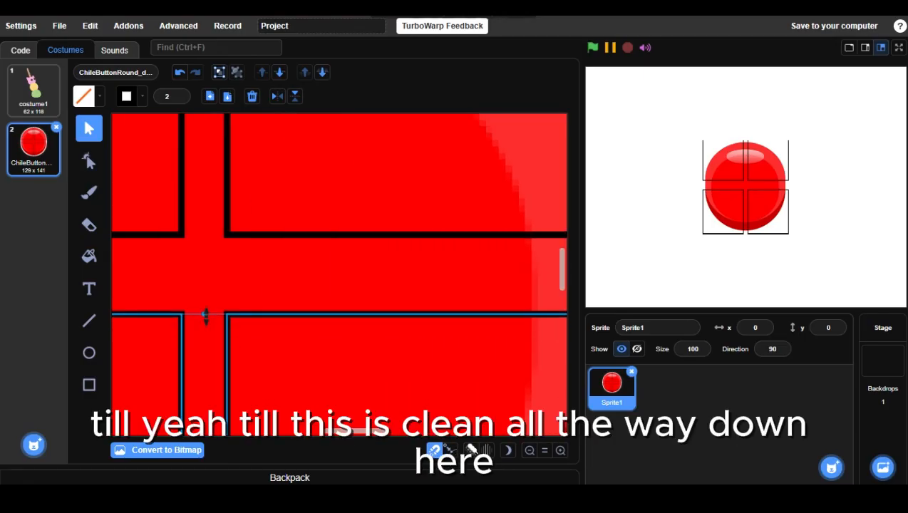
pyautogui.hscroll(3, 277, 280)
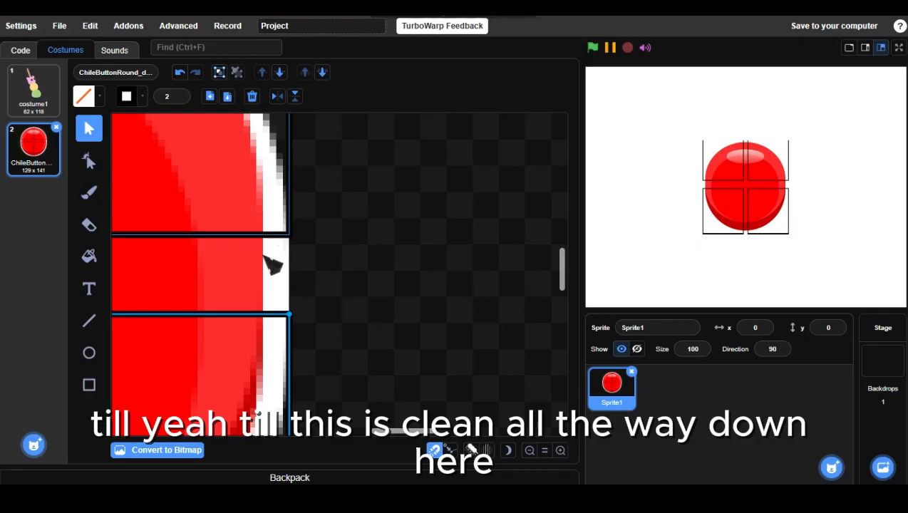
pyautogui.hscroll(-3, 277, 323)
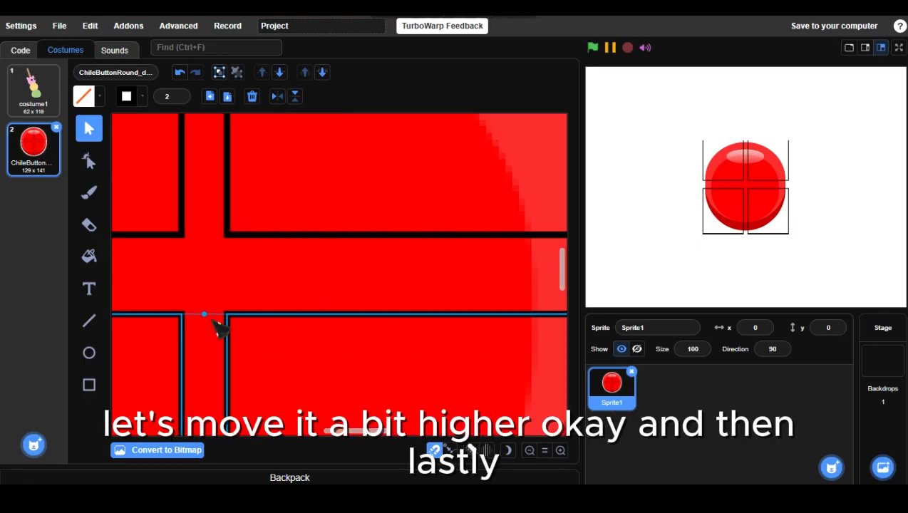
pyautogui.moveTo(204, 313); pyautogui.dragTo(205, 305)
pyautogui.hscroll(-4, 223, 309)
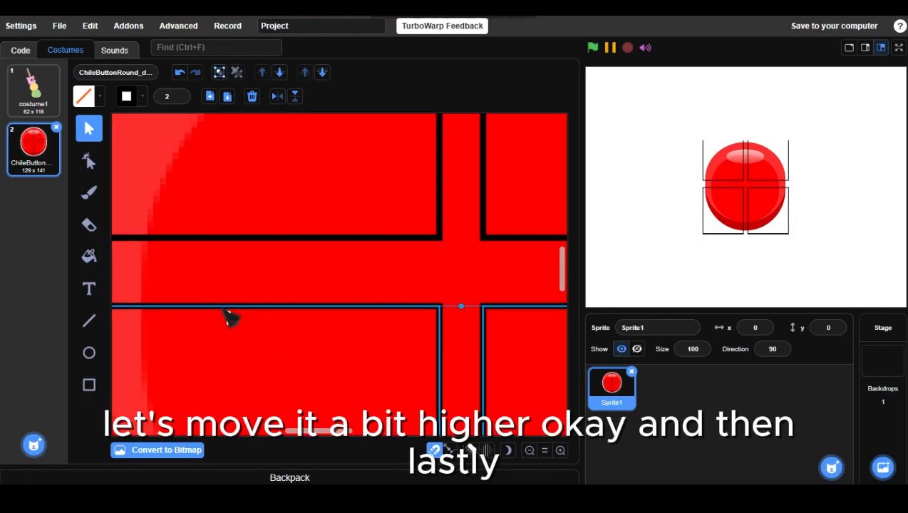
pyautogui.scroll(-4, 223, 309)
pyautogui.scroll(-2, 228, 315)
# - Duplicate the upper-left square and resize the copy to fill the small central gap between the four corner squares
pyautogui.click(169, 277)
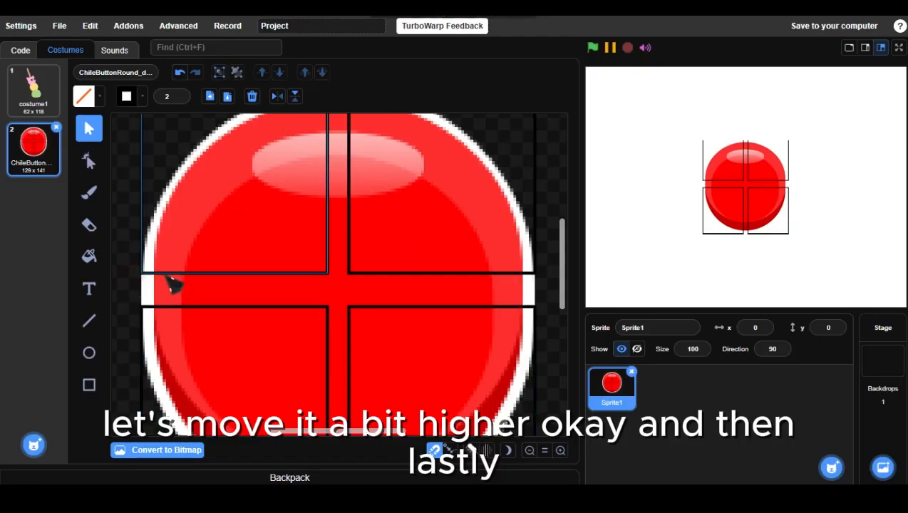
pyautogui.click(228, 99)
pyautogui.scroll(3, 396, 335)
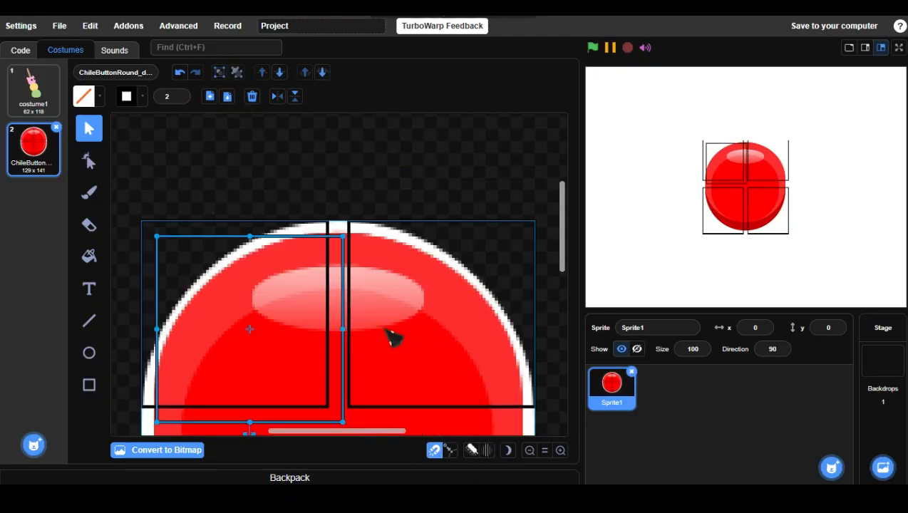
pyautogui.scroll(-3, 349, 256)
pyautogui.moveTo(344, 245); pyautogui.dragTo(350, 263)
pyautogui.scroll(2, 219, 213)
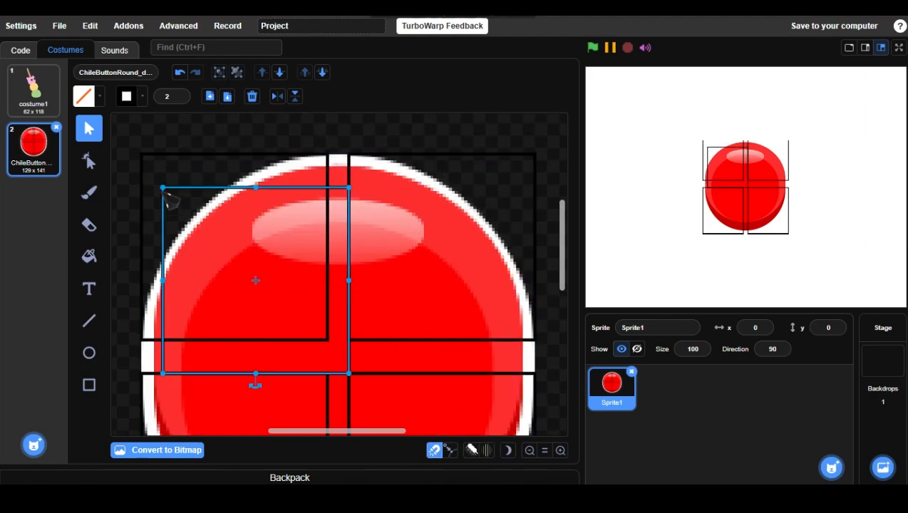
pyautogui.moveTo(163, 188); pyautogui.dragTo(327, 357)
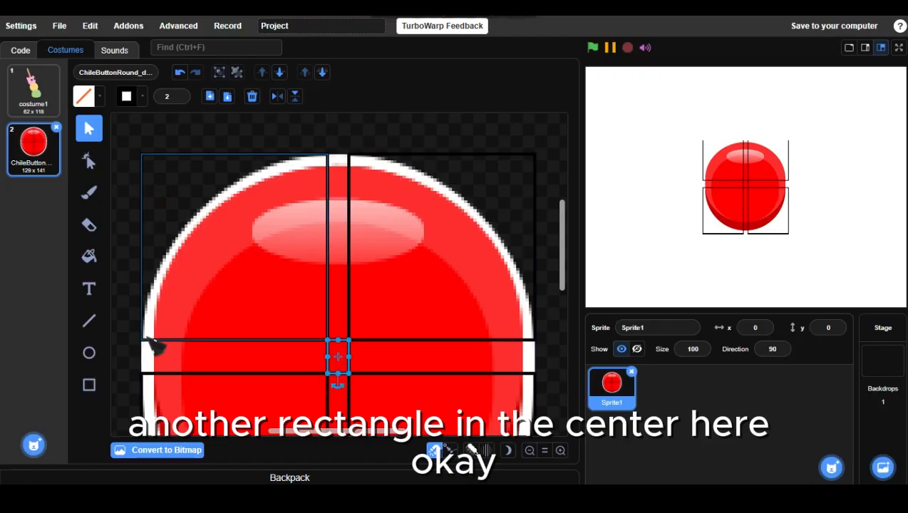
pyautogui.click(125, 334)
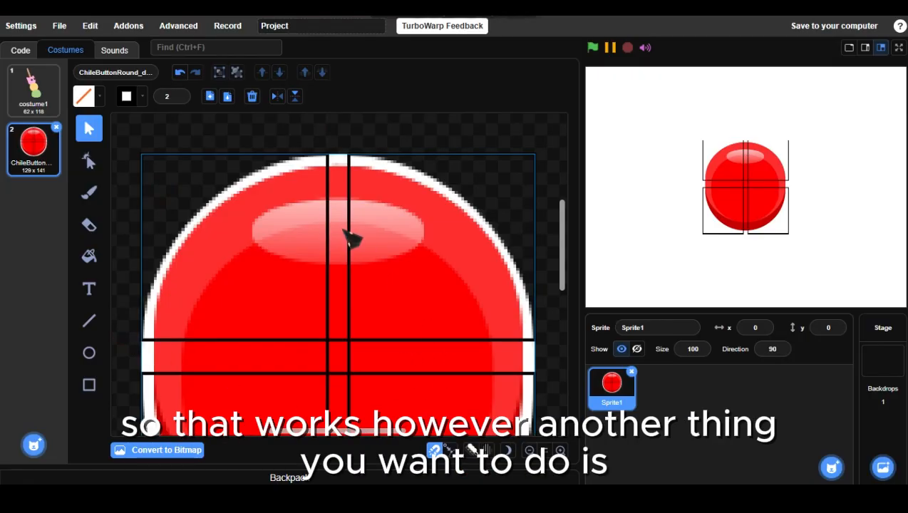
# - Duplicate the small centre rectangle and stretch the copy to fill the band between the two left corner squares
pyautogui.scroll(1, 328, 349)
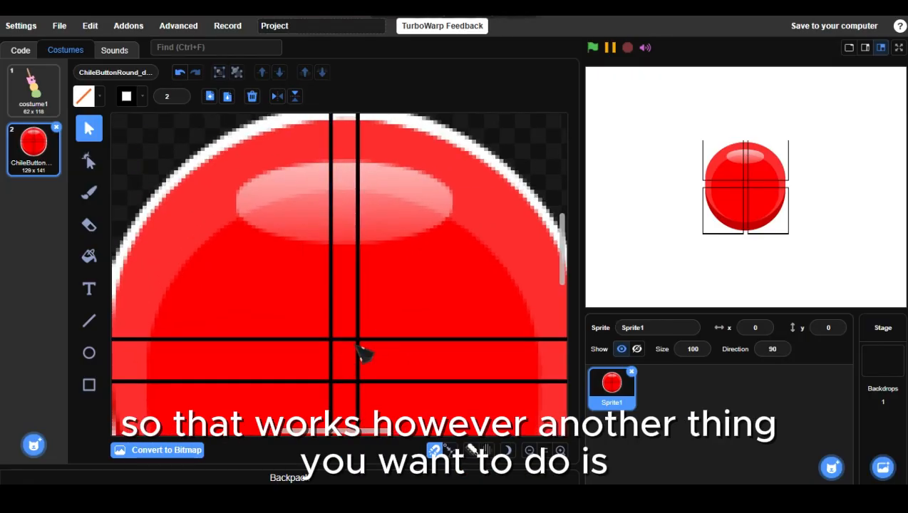
pyautogui.scroll(2, 361, 355)
pyautogui.hscroll(-2, 298, 324)
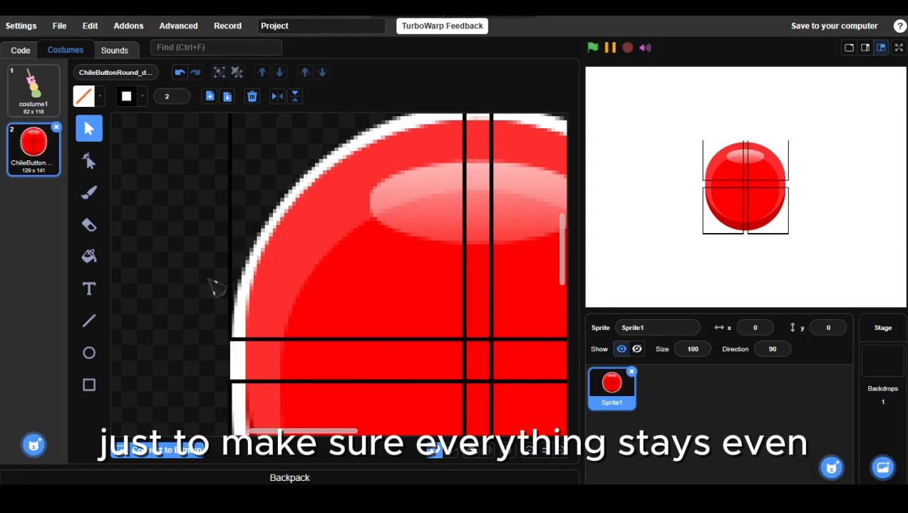
pyautogui.click(472, 363)
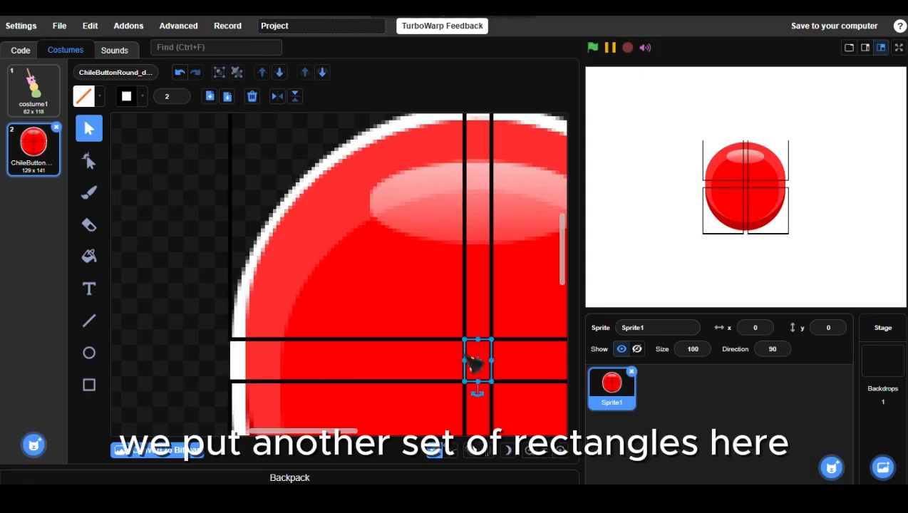
pyautogui.hotkey('ctrl', 'v')
pyautogui.moveTo(509, 371); pyautogui.dragTo(465, 360)
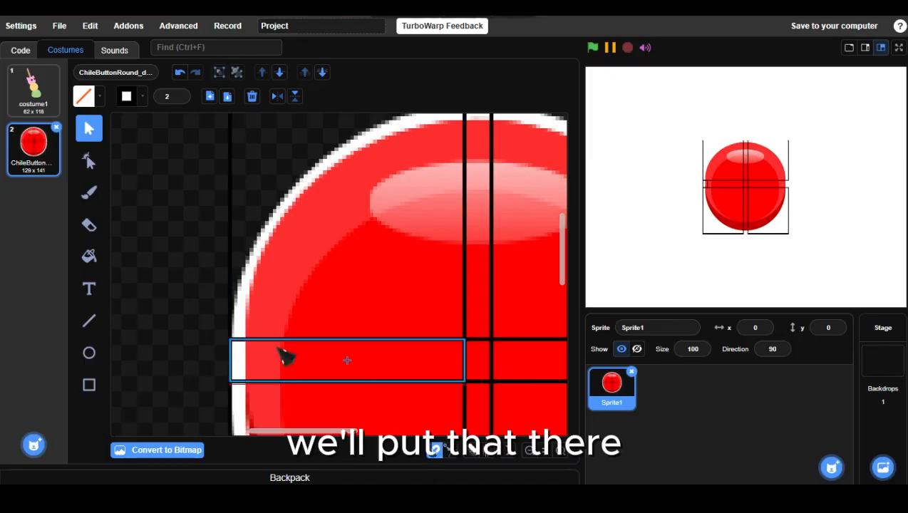
# - Duplicate the left middle rectangle and place the copy in the band between the two right corner squares
pyautogui.hscroll(2, 276, 348)
pyautogui.hotkey('ctrl', 'c')
pyautogui.hotkey('ctrl', 'v')
pyautogui.moveTo(296, 360); pyautogui.dragTo(538, 341)
pyautogui.scroll(1, 428, 356)
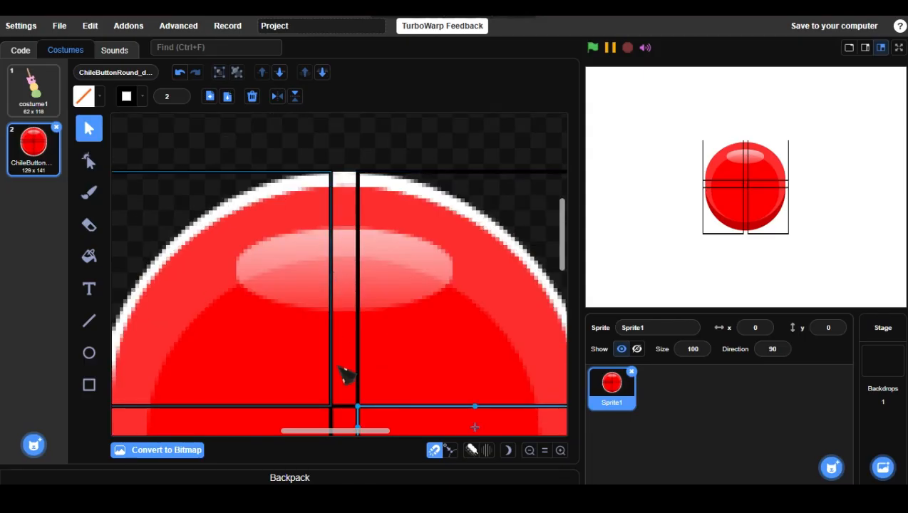
# - Duplicate the small centre rectangle and stretch the copy to fill the band between the two upper corner squares
pyautogui.click(344, 405)
pyautogui.scroll(-1, 344, 339)
pyautogui.hotkey('ctrl', 'c')
pyautogui.hotkey('ctrl', 'v')
pyautogui.scroll(2, 356, 278)
pyautogui.moveTo(374, 359); pyautogui.dragTo(345, 241)
pyautogui.scroll(-2, 345, 241)
pyautogui.moveTo(344, 148); pyautogui.dragTo(347, 339)
# - Duplicate the upper middle rectangle and fit the copy into the band between the two lower corner squares
pyautogui.hotkey('ctrl', 'c')
pyautogui.hotkey('ctrl', 'v')
pyautogui.scroll(-1, 357, 313)
pyautogui.scroll(-3, 379, 216)
pyautogui.moveTo(378, 231); pyautogui.dragTo(360, 332)
pyautogui.scroll(3, 357, 313)
pyautogui.moveTo(345, 277); pyautogui.dragTo(346, 247)
pyautogui.scroll(-2, 346, 247)
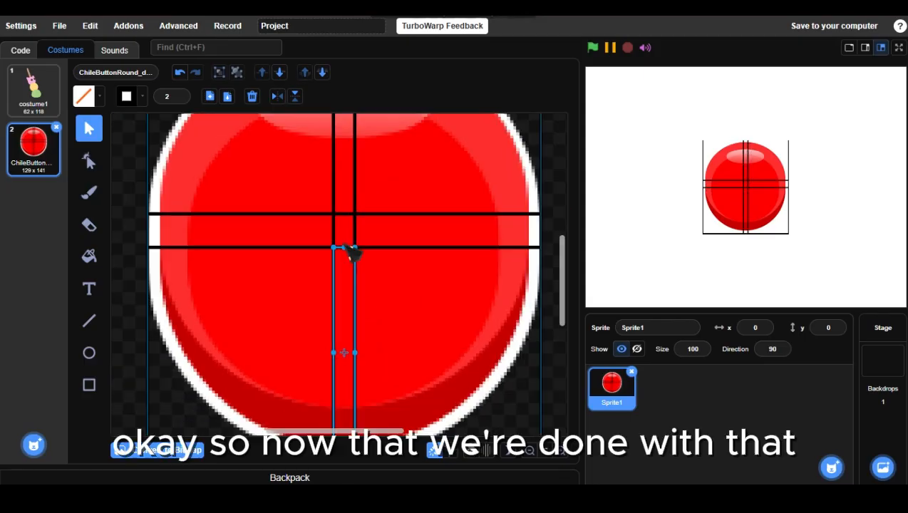
pyautogui.scroll(-3, 344, 246)
pyautogui.scroll(3, 373, 310)
pyautogui.click(132, 223)
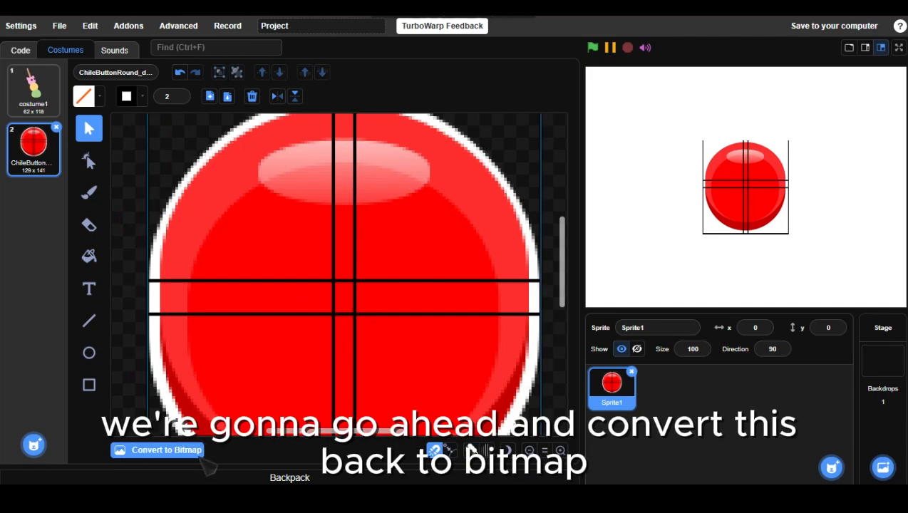
# - Convert the costume to bitmap and remove the black dividing lines by filling them with the transparent colour
pyautogui.click(194, 452)
pyautogui.scroll(2, 327, 329)
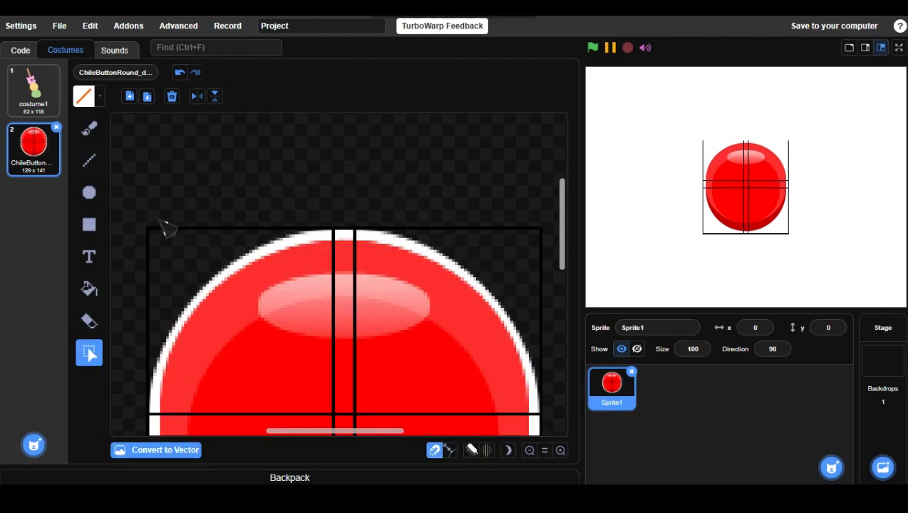
pyautogui.click(95, 292)
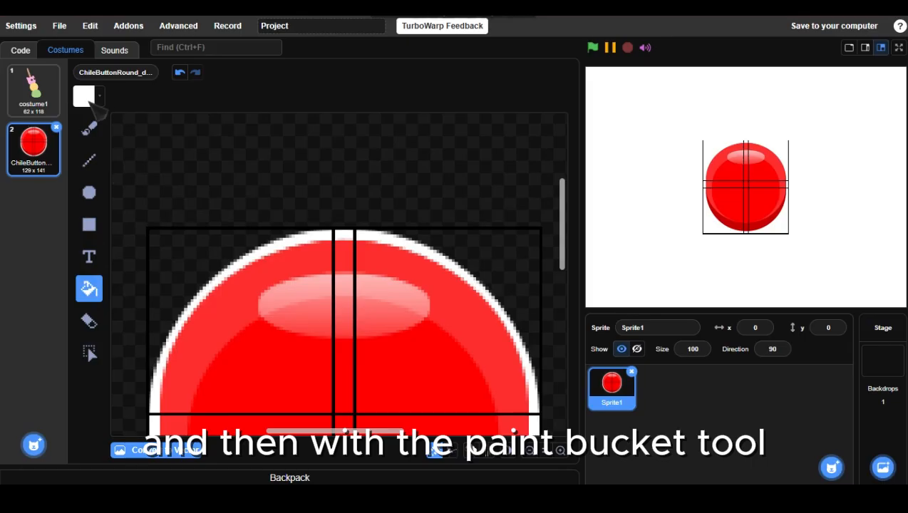
pyautogui.click(97, 98)
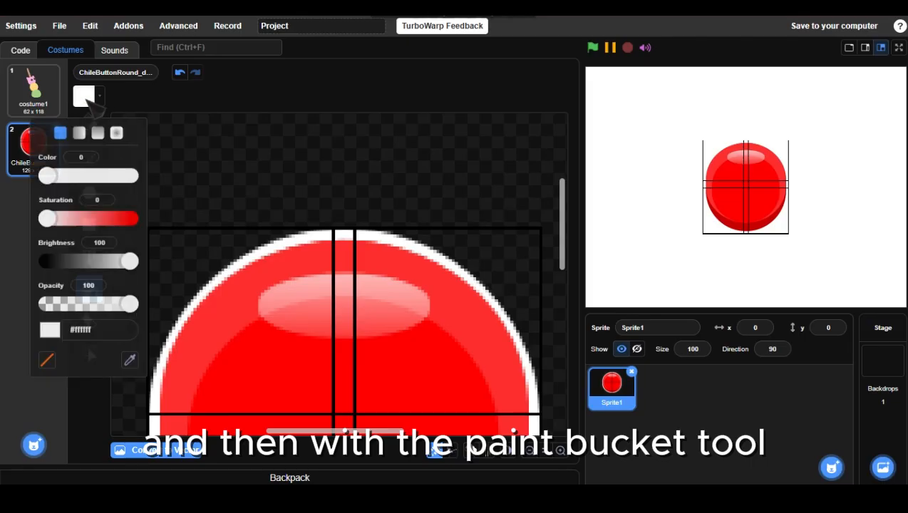
pyautogui.click(47, 357)
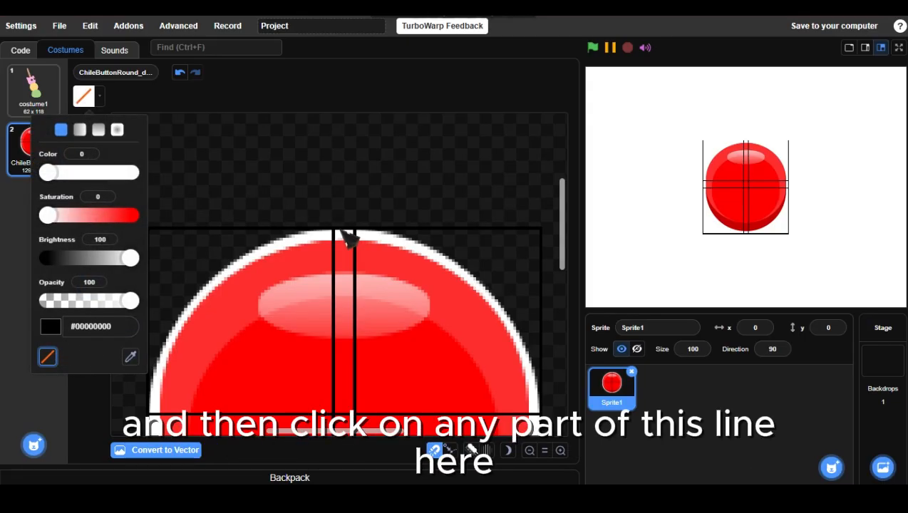
pyautogui.click(343, 230)
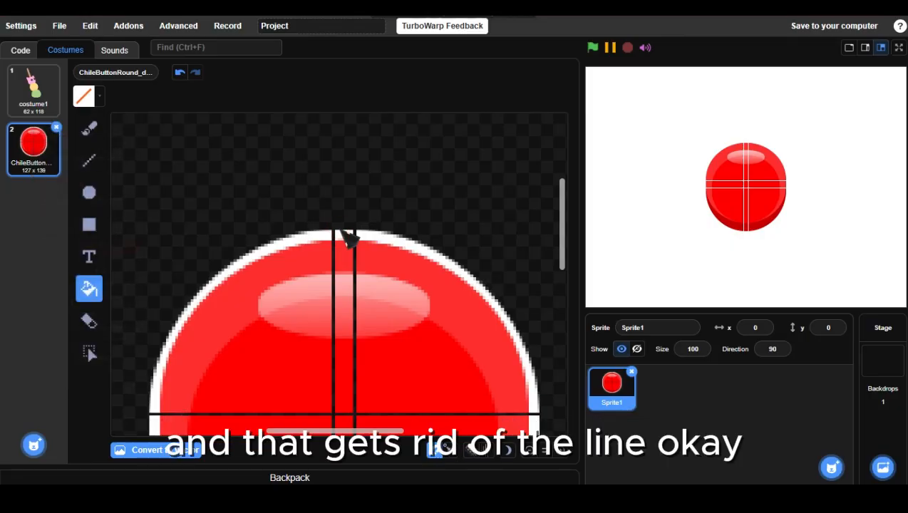
pyautogui.scroll(-2, 371, 278)
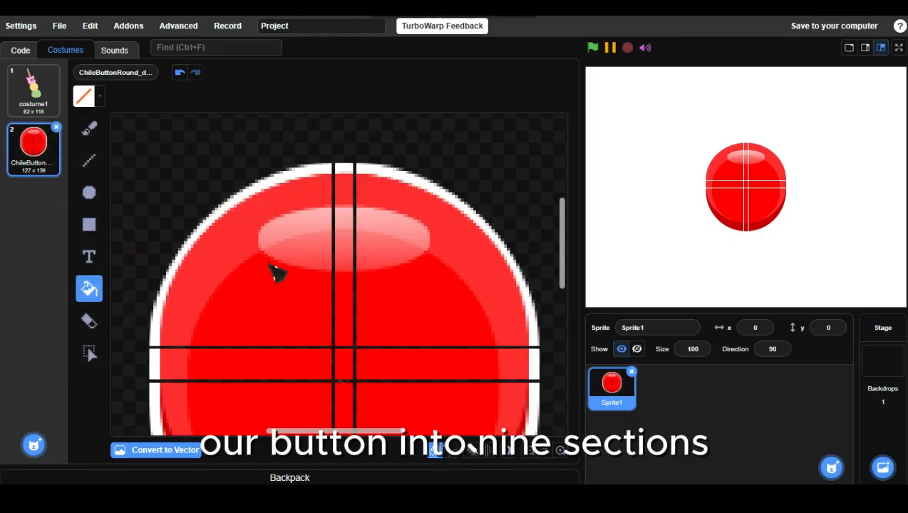
# - Copy the upper-left corner section of the button and paste it into a new blank costume
pyautogui.click(89, 352)
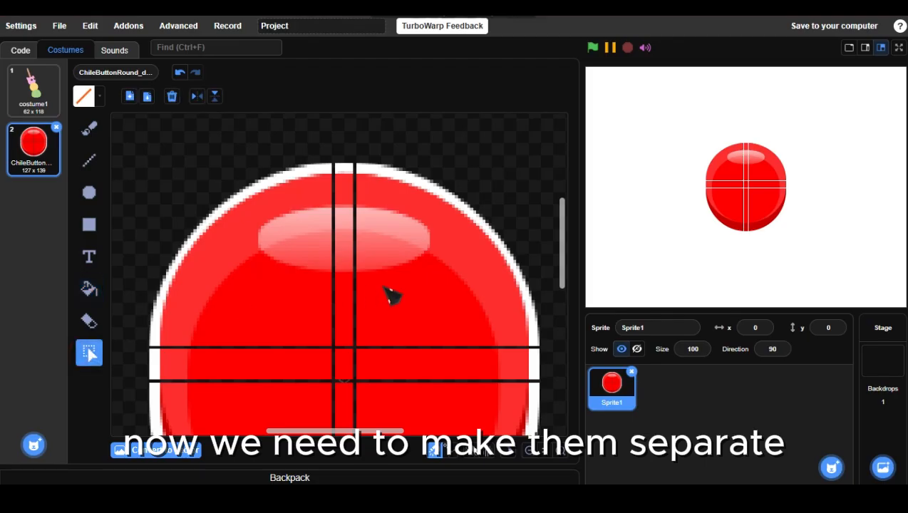
pyautogui.moveTo(123, 135); pyautogui.dragTo(333, 346)
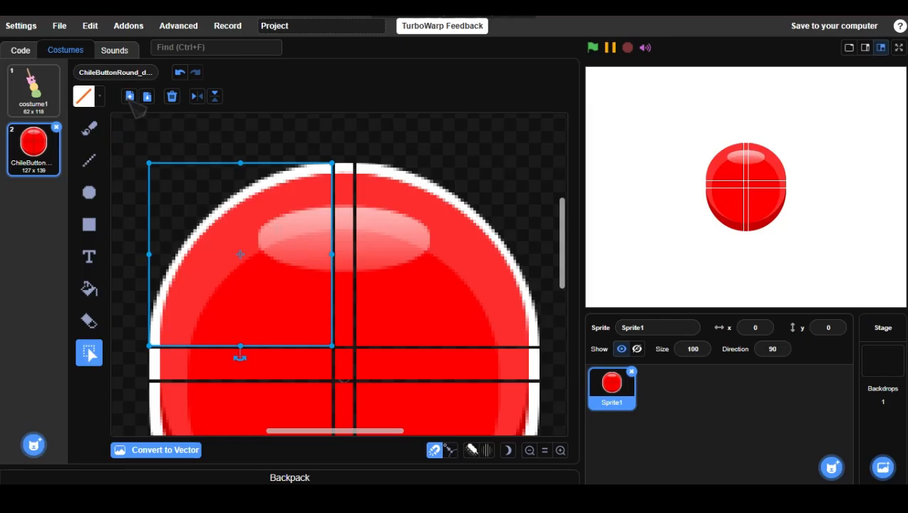
pyautogui.click(131, 97)
pyautogui.click(34, 427)
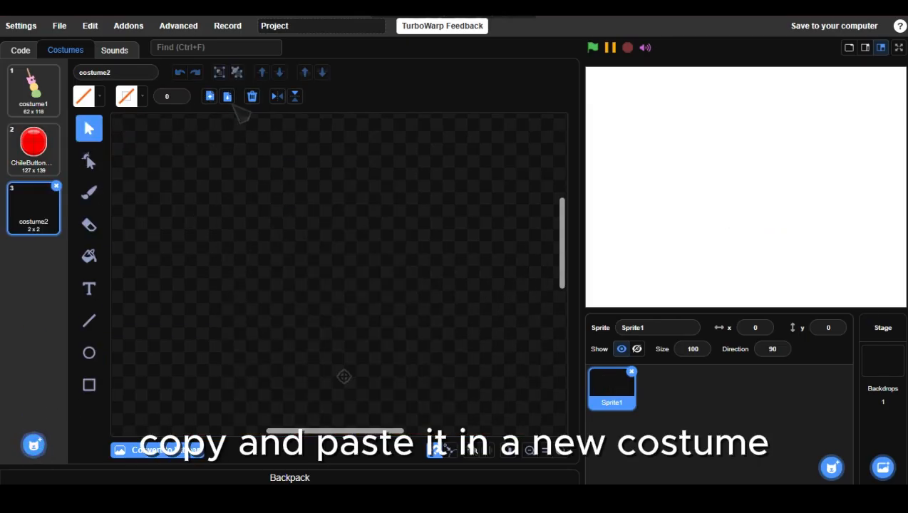
pyautogui.click(227, 97)
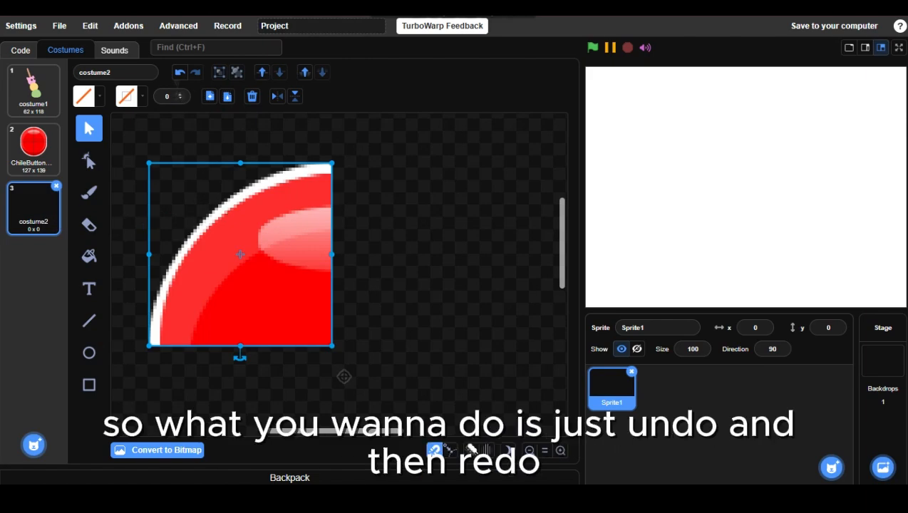
# - Undo and redo the paste to refresh the new costume, leaving the pasted section deselected
pyautogui.click(181, 73)
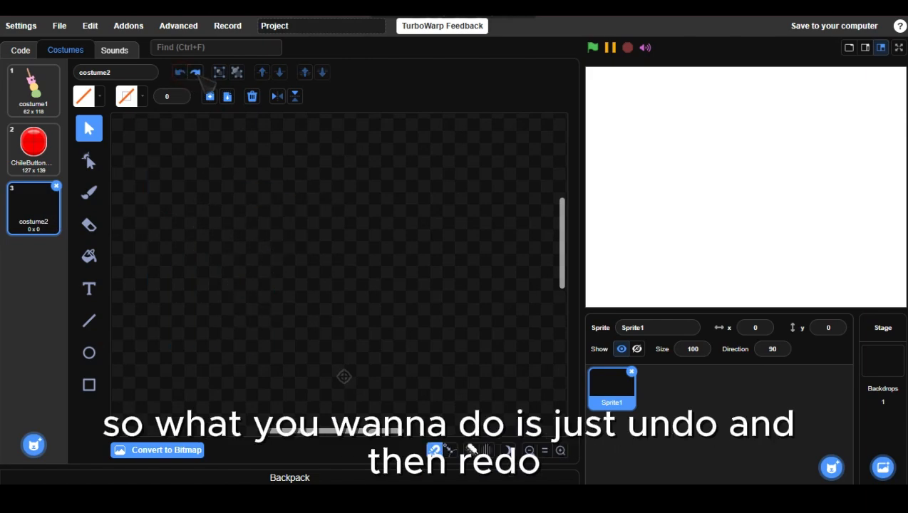
pyautogui.click(196, 72)
pyautogui.click(370, 264)
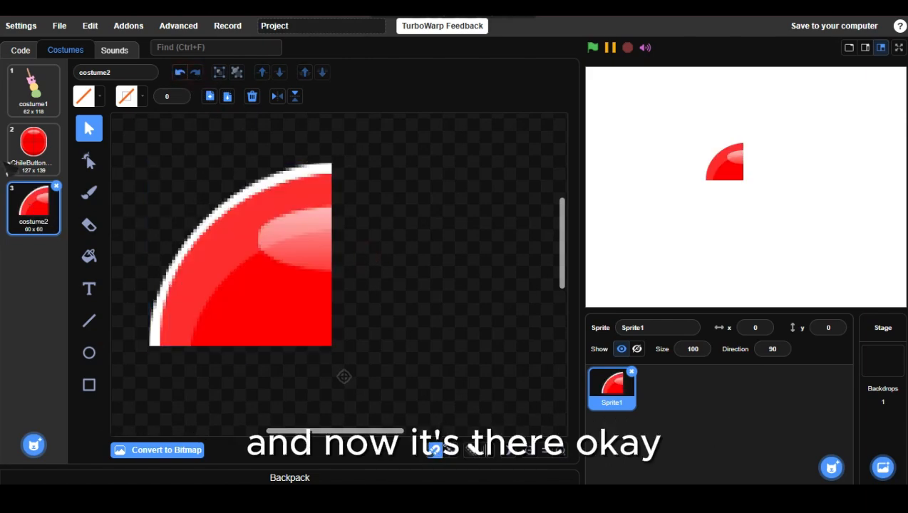
# - Return to the original button costume and select its narrow upper-middle section
pyautogui.click(34, 146)
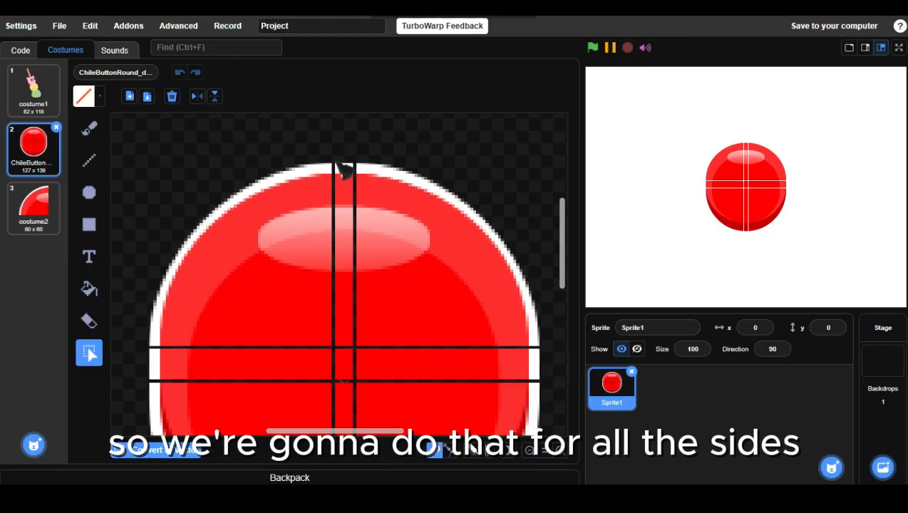
pyautogui.moveTo(334, 158); pyautogui.dragTo(353, 214)
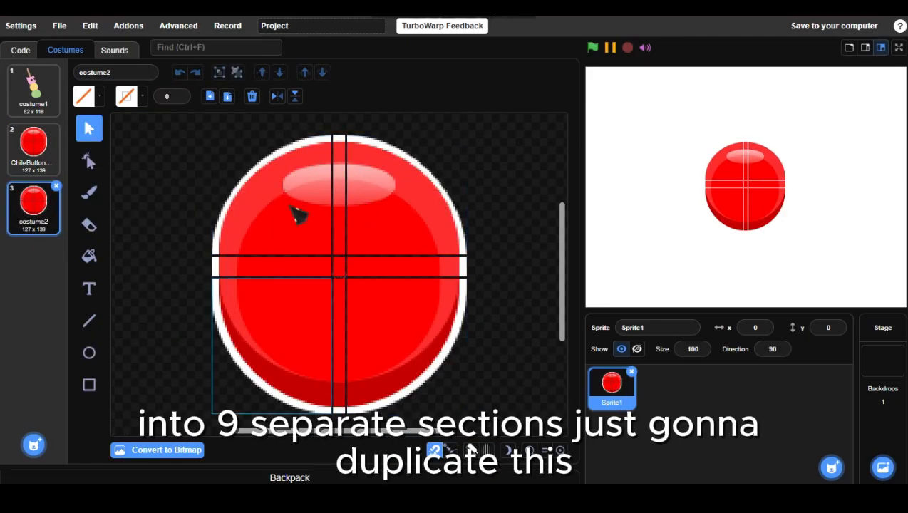
# - Duplicate costume2 as a backup and shift the copy's upper-right section left to close the top row's gap
pyautogui.rightClick(43, 222)
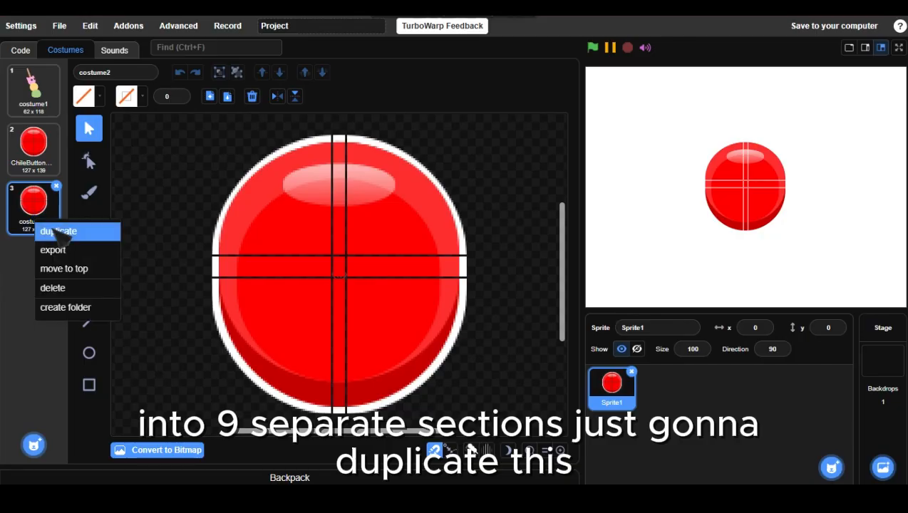
pyautogui.click(50, 230)
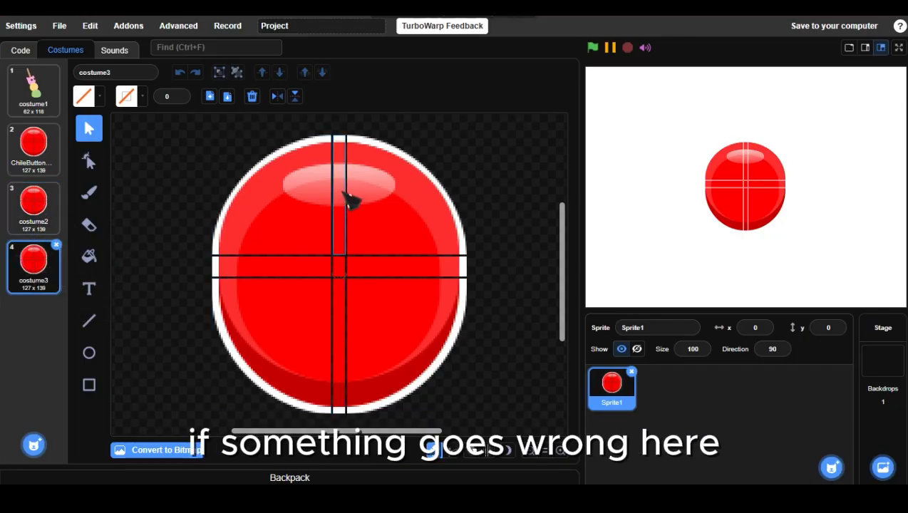
pyautogui.moveTo(344, 192); pyautogui.dragTo(367, 186)
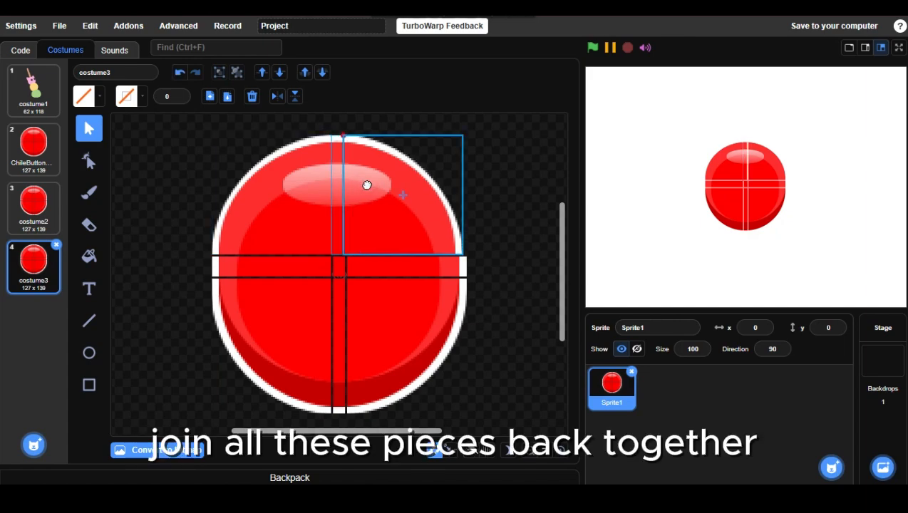
# - Move the middle-row sections up and together until they touch each other and the top row
pyautogui.click(273, 275)
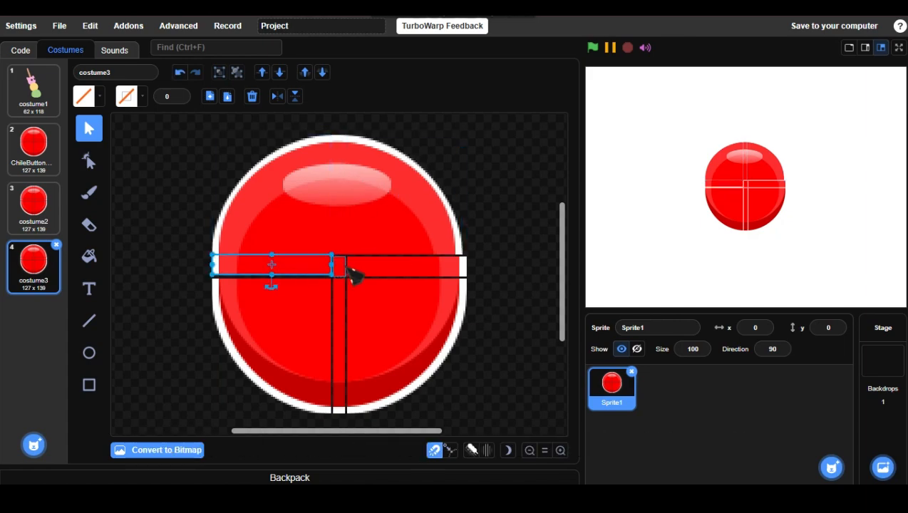
pyautogui.scroll(3, 354, 277)
pyautogui.click(378, 270)
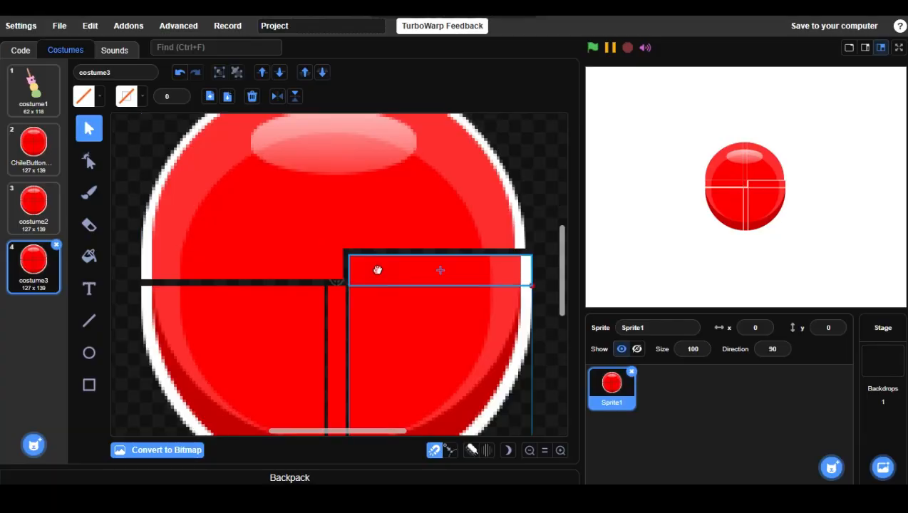
pyautogui.moveTo(378, 270); pyautogui.dragTo(371, 264)
# - Move the three bottom-row sections up against the middle row and each other, closing the remaining gaps
pyautogui.moveTo(270, 325); pyautogui.dragTo(270, 318)
pyautogui.moveTo(329, 329); pyautogui.dragTo(325, 320)
pyautogui.moveTo(376, 332); pyautogui.dragTo(371, 326)
pyautogui.scroll(-1, 364, 279)
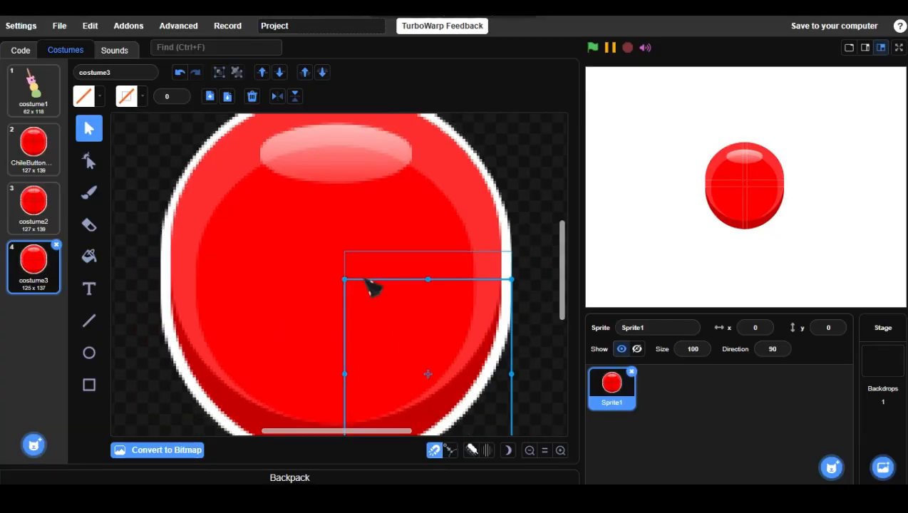
pyautogui.scroll(-2, 371, 286)
pyautogui.click(471, 176)
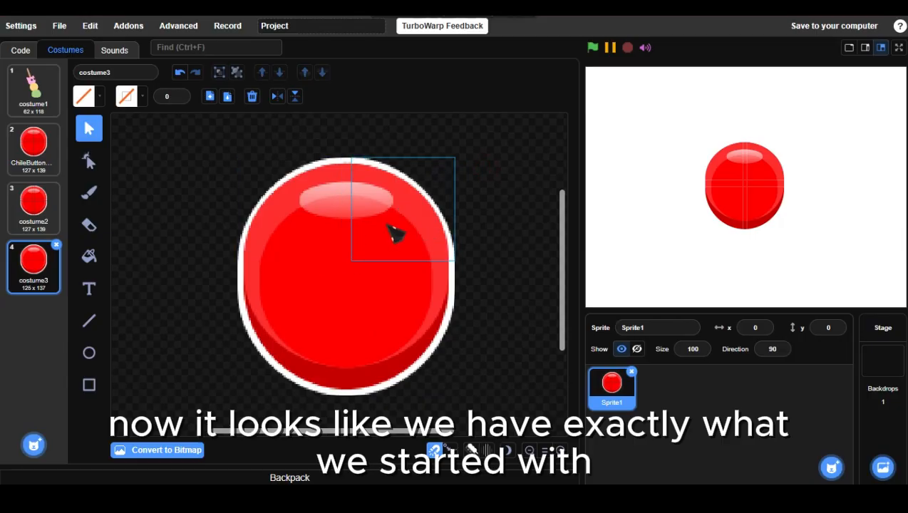
# - Move the whole button to the canvas's left side and its three right-hand sections to the far right, about 455 wide overall
pyautogui.scroll(-2, 426, 188)
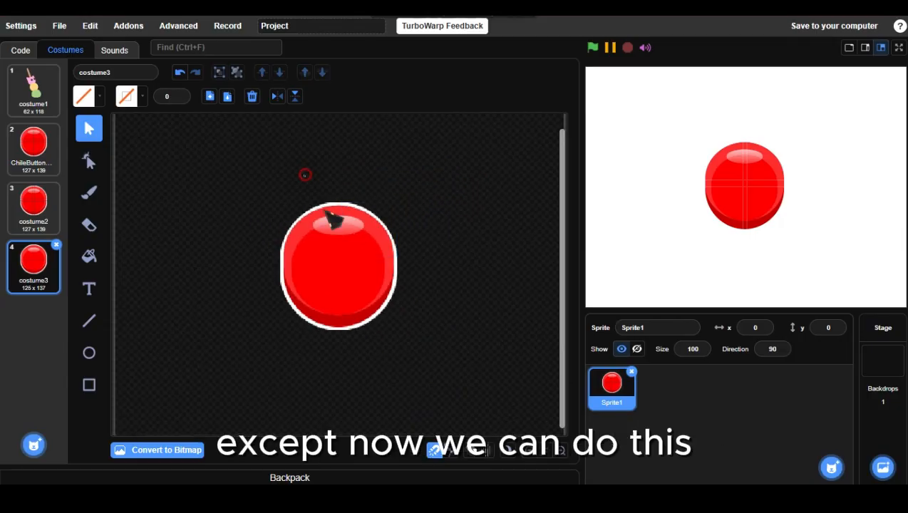
pyautogui.moveTo(332, 219); pyautogui.dragTo(436, 366)
pyautogui.moveTo(364, 251); pyautogui.dragTo(190, 238)
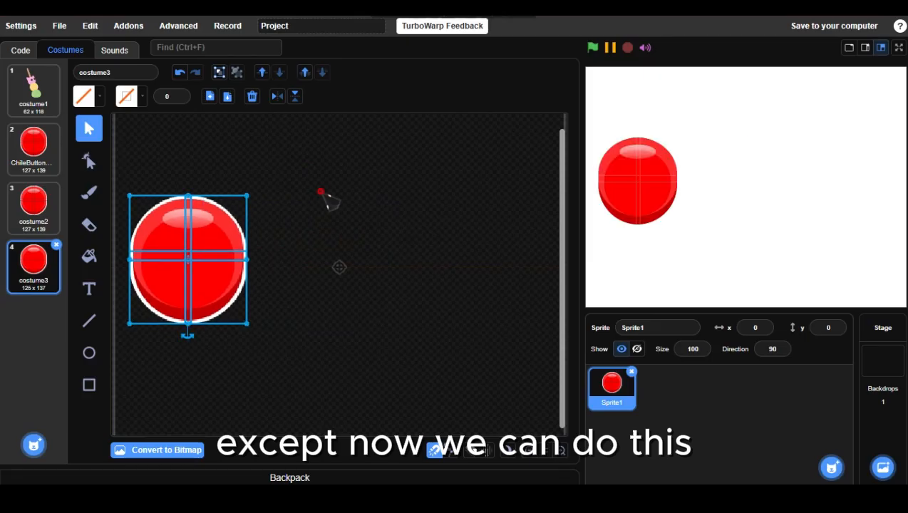
pyautogui.moveTo(321, 198); pyautogui.dragTo(214, 317)
pyautogui.moveTo(225, 241); pyautogui.dragTo(533, 198)
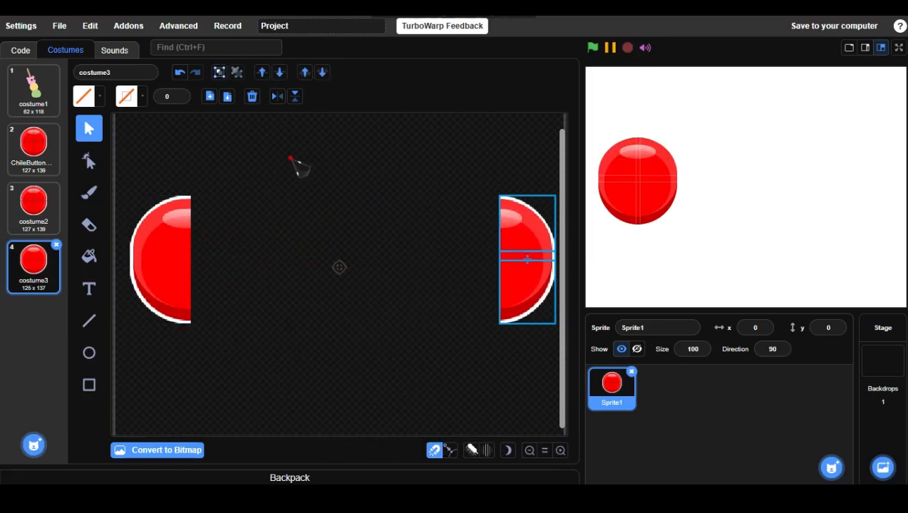
# - Stretch the three middle-column sections horizontally until they fill the gap between the left and right button ends
pyautogui.moveTo(293, 159); pyautogui.dragTo(198, 365)
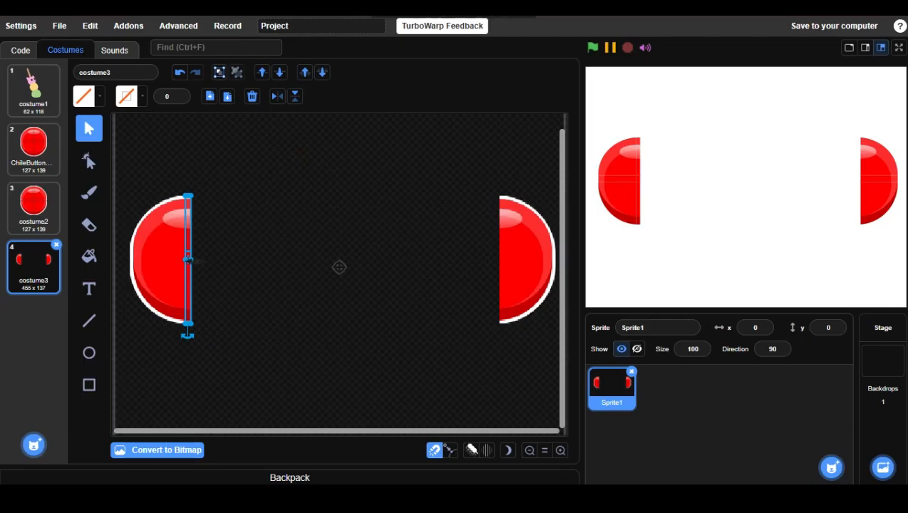
pyautogui.moveTo(192, 261); pyautogui.dragTo(420, 261)
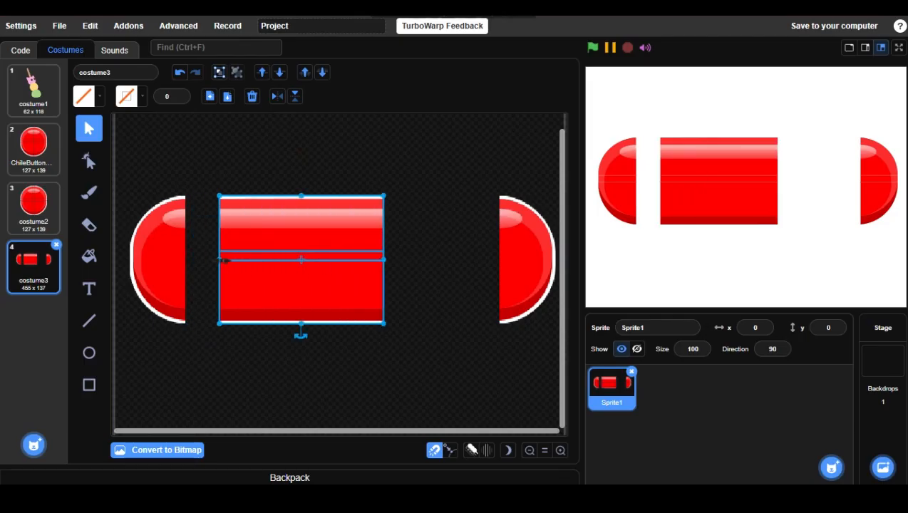
pyautogui.moveTo(223, 261); pyautogui.dragTo(185, 260)
pyautogui.moveTo(383, 258); pyautogui.dragTo(501, 257)
pyautogui.click(437, 163)
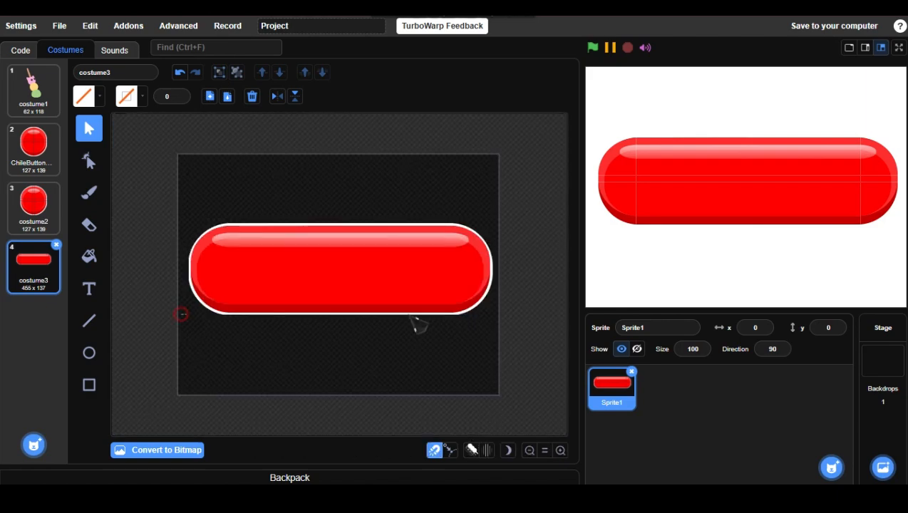
# - Move the bottom row down and stretch the middle row vertically to fill the gap, making the button about 246 tall
pyautogui.click(340, 285)
pyautogui.moveTo(340, 289); pyautogui.dragTo(332, 350)
pyautogui.moveTo(179, 285); pyautogui.dragTo(520, 268)
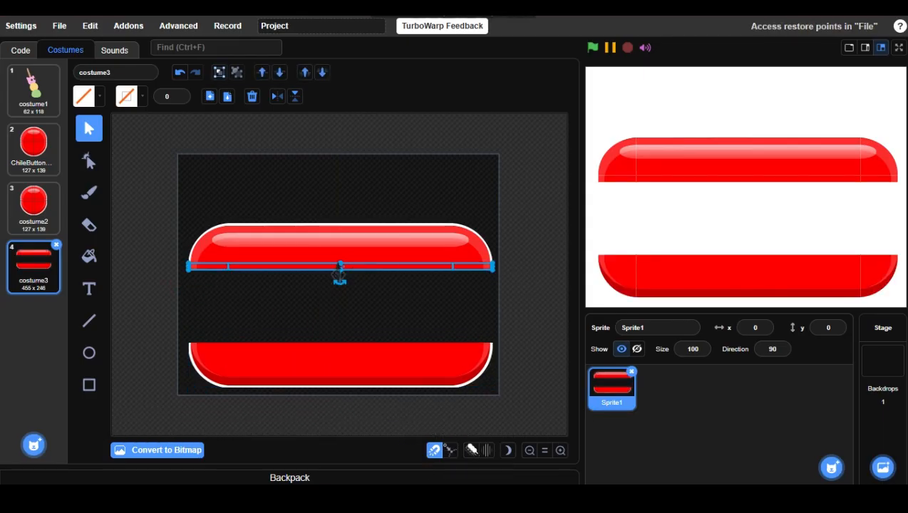
pyautogui.moveTo(340, 274); pyautogui.dragTo(351, 318)
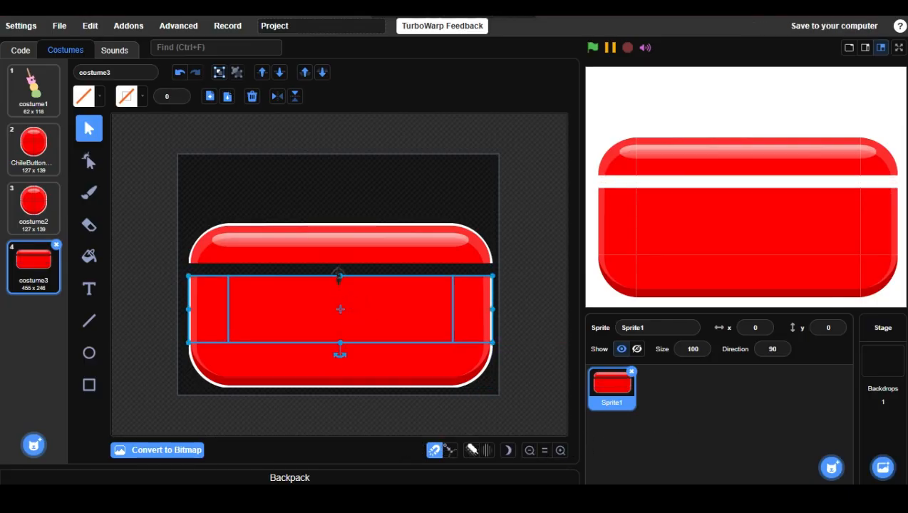
pyautogui.moveTo(339, 277); pyautogui.dragTo(341, 258)
pyautogui.click(341, 190)
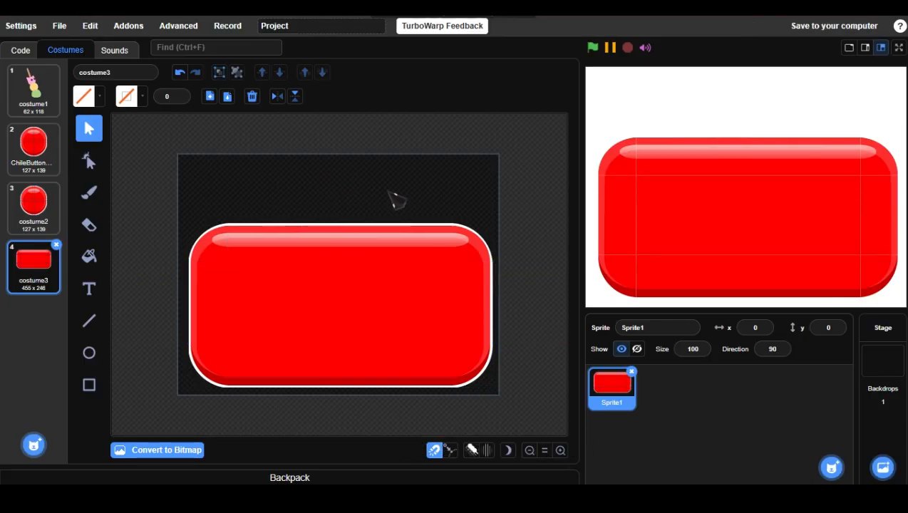
# - Select all nine sections of the stretched button and move them to the centre of the canvas
pyautogui.moveTo(175, 209); pyautogui.dragTo(528, 420)
pyautogui.moveTo(396, 349); pyautogui.dragTo(351, 274)
pyautogui.click(275, 167)
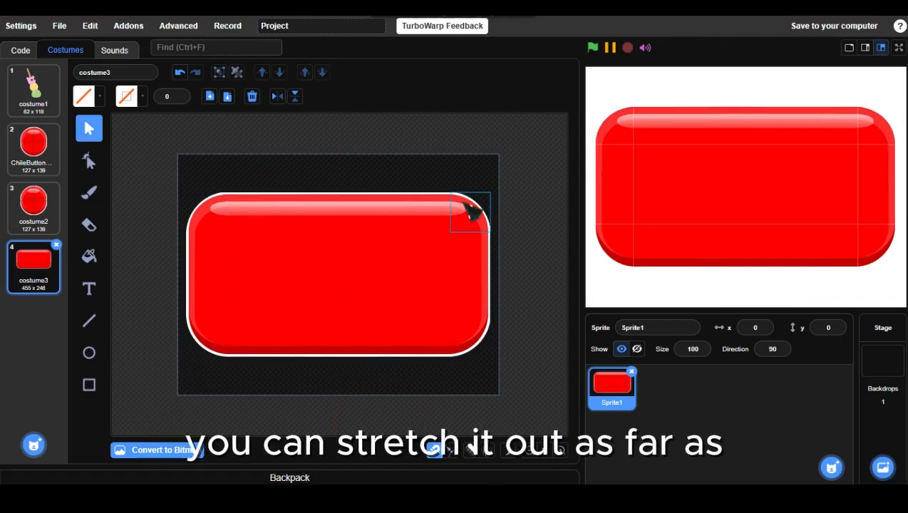
pyautogui.moveTo(182, 181); pyautogui.dragTo(520, 413)
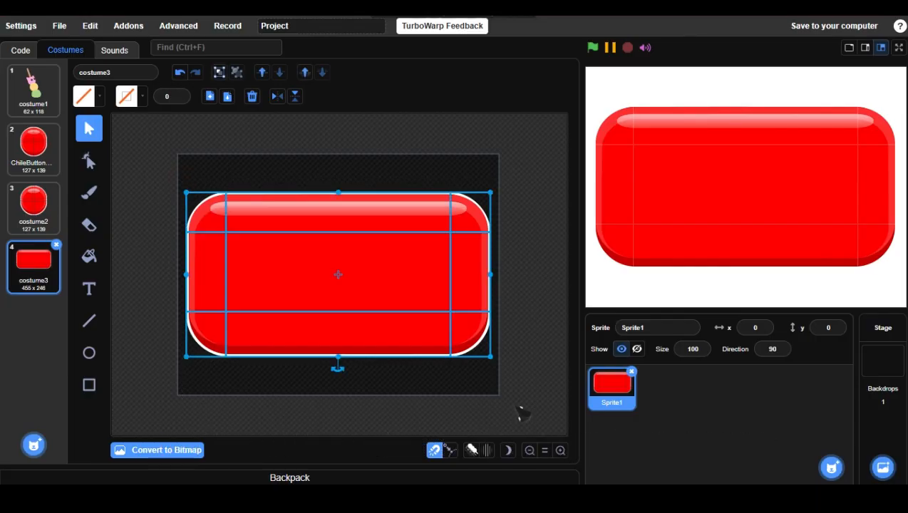
pyautogui.click(335, 180)
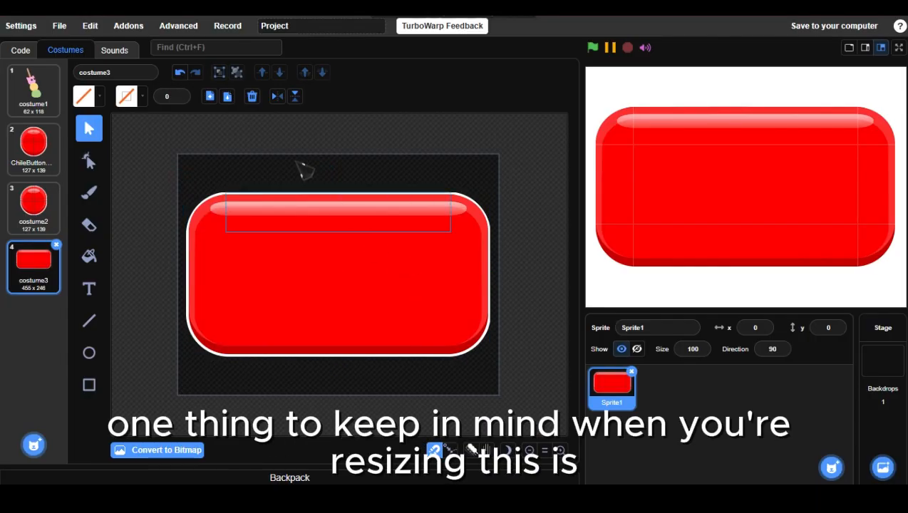
# - Select the button's corner, edge and centre sections in turn to review the directions in which each should be stretched
pyautogui.click(215, 218)
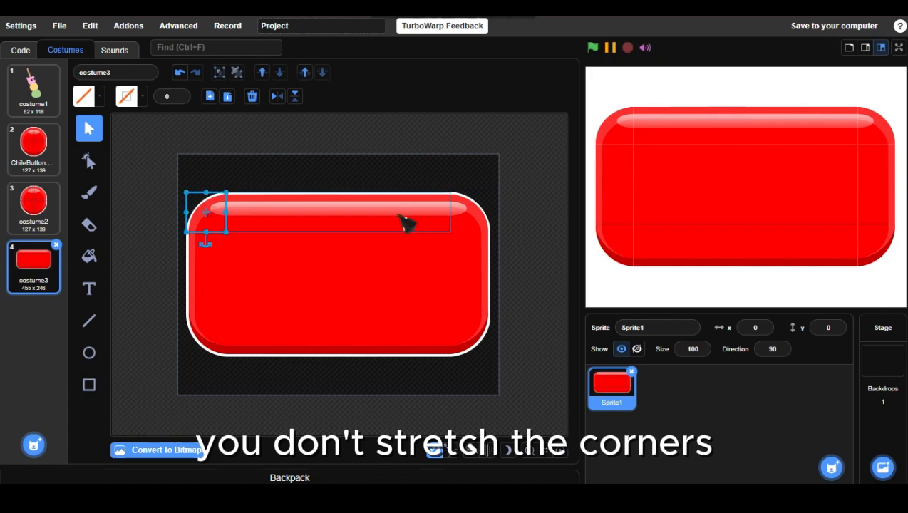
pyautogui.hotkey('ctrl', 'a')
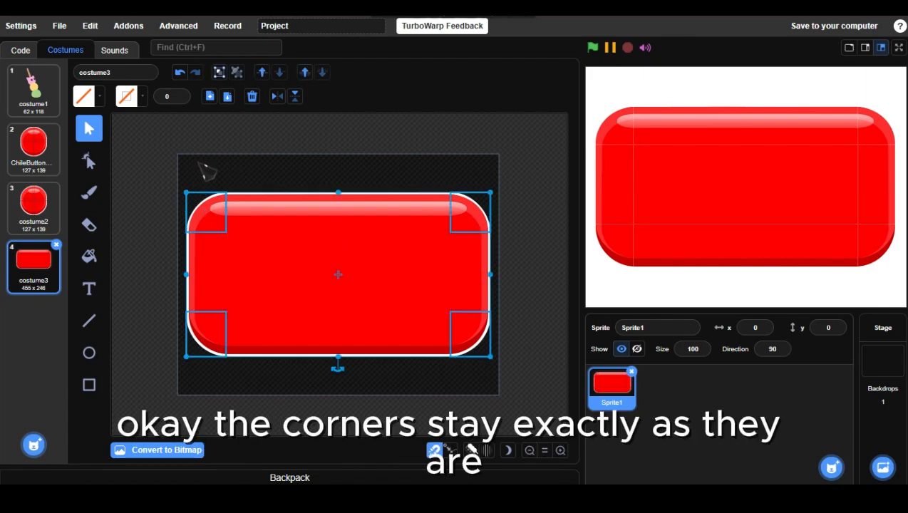
pyautogui.click(334, 180)
pyautogui.click(300, 215)
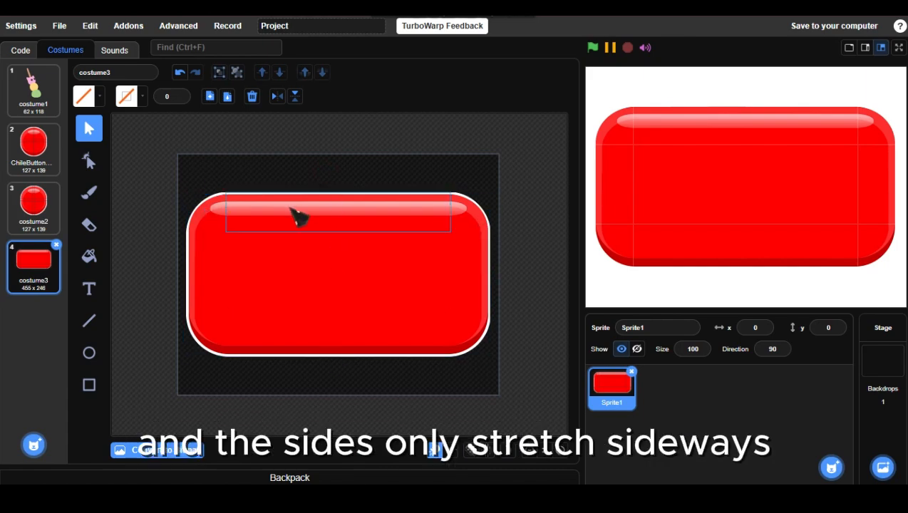
pyautogui.keyDown('shift'); pyautogui.click(299, 347); pyautogui.keyUp('shift')
pyautogui.click(467, 277)
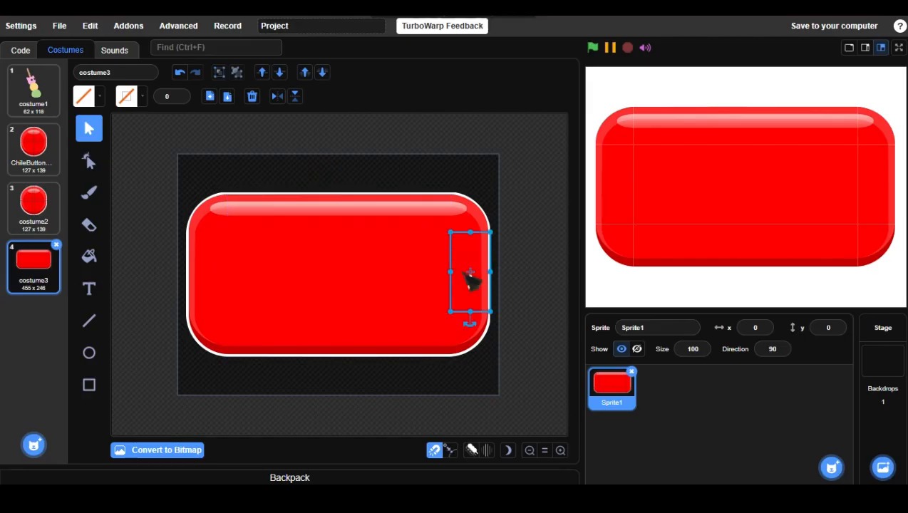
pyautogui.keyDown('shift'); pyautogui.click(202, 264); pyautogui.keyUp('shift')
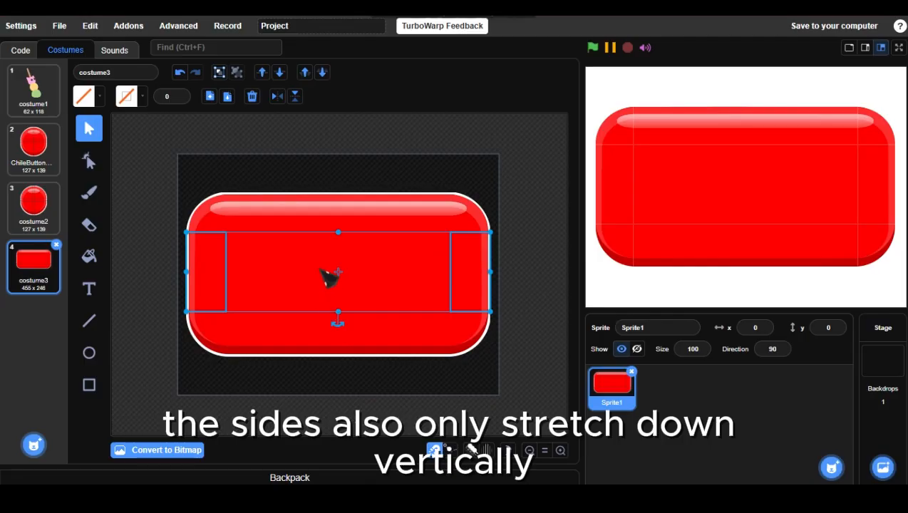
pyautogui.click(322, 272)
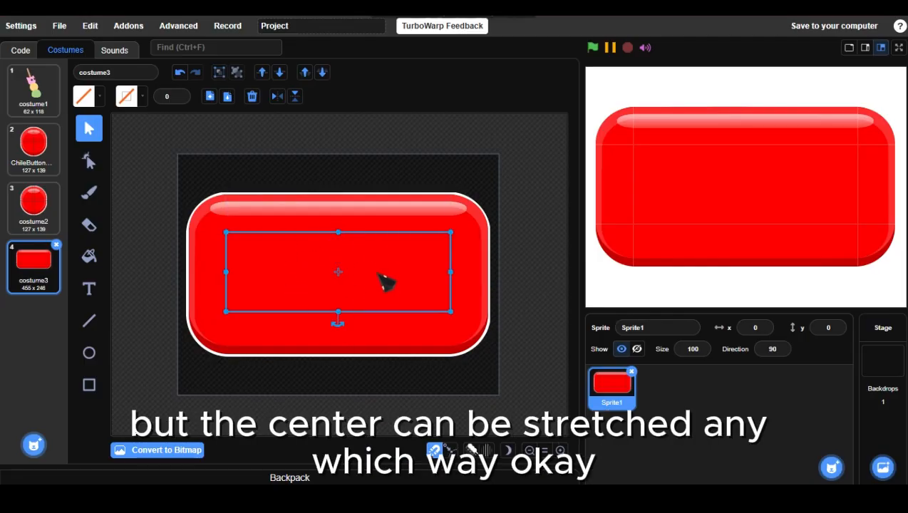
pyautogui.click(435, 168)
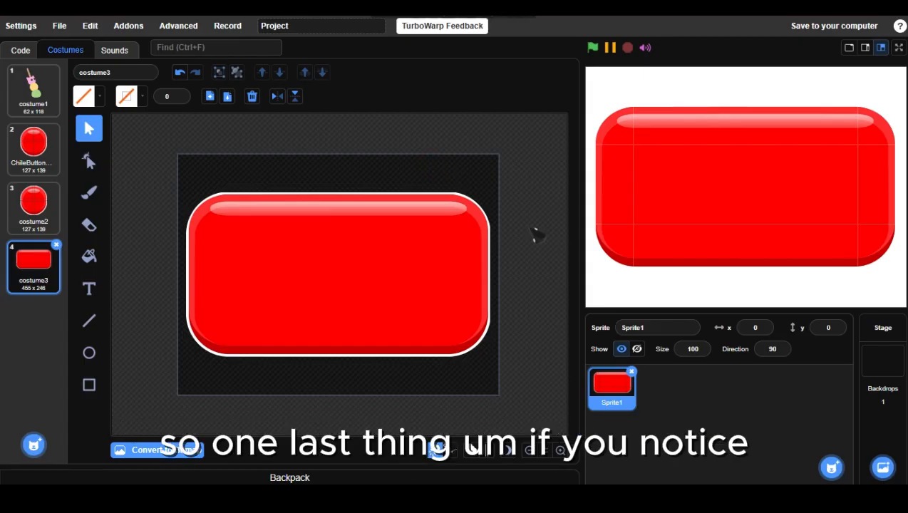
# - View the stage in full screen and return to the editor to compare how the seams between the sections display
pyautogui.click(899, 47)
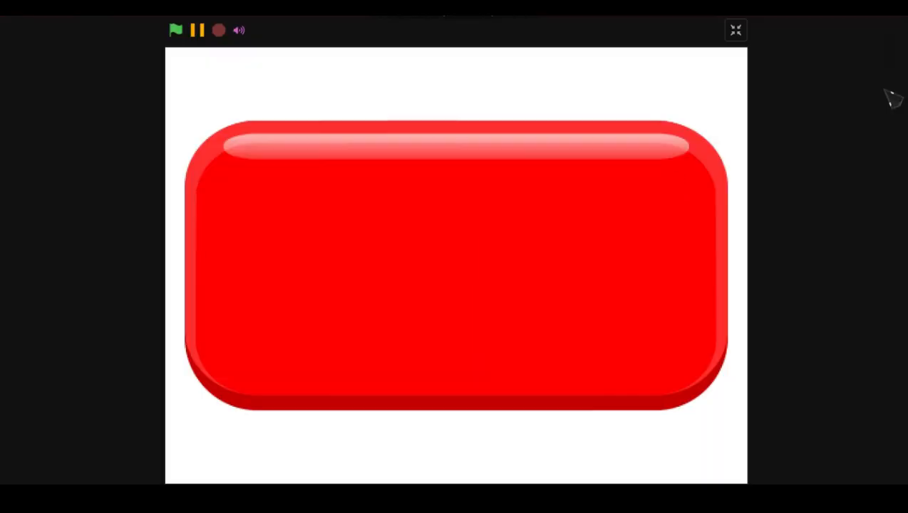
pyautogui.click(736, 30)
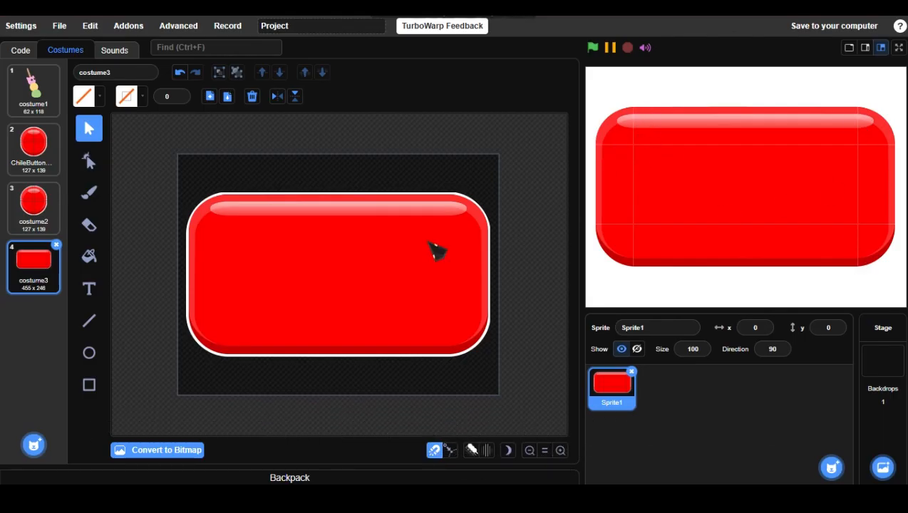
pyautogui.click(899, 47)
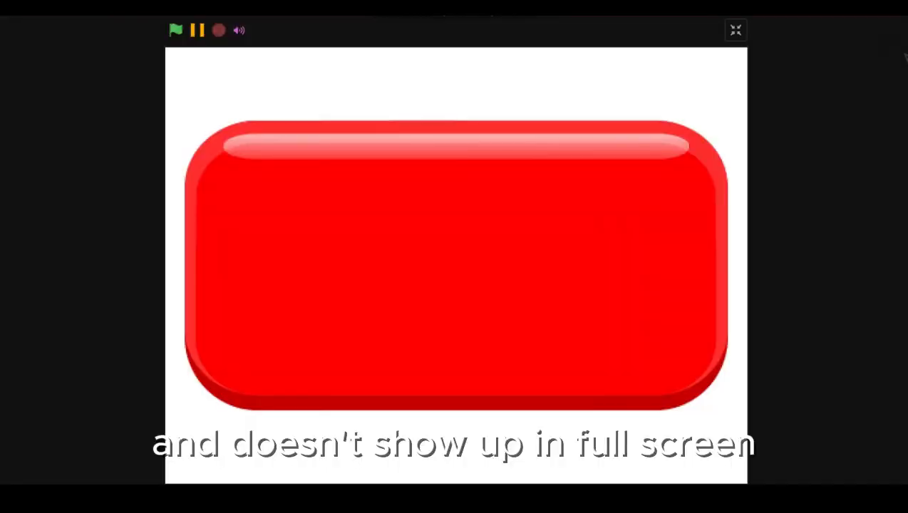
pyautogui.click(736, 30)
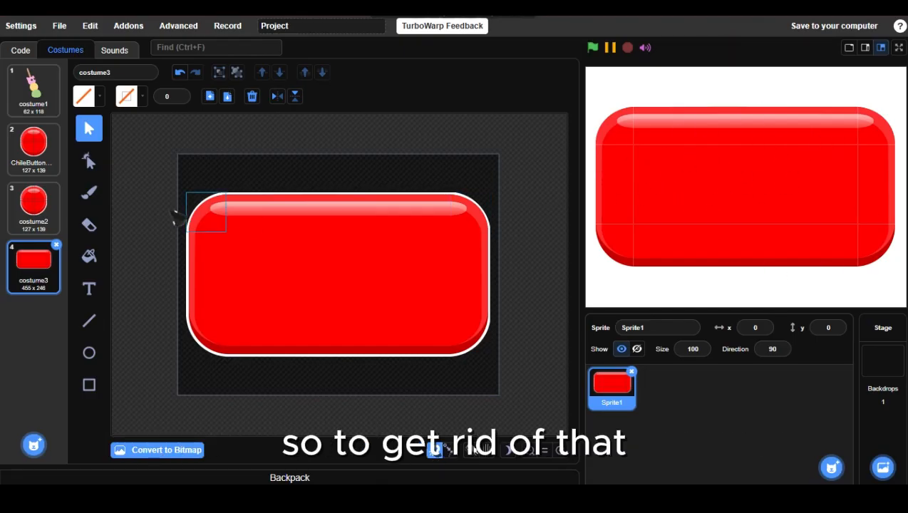
# - Nudge the middle-column sections one step left and the right-column sections two steps left to close the vertical seams
pyautogui.scroll(2, 198, 200)
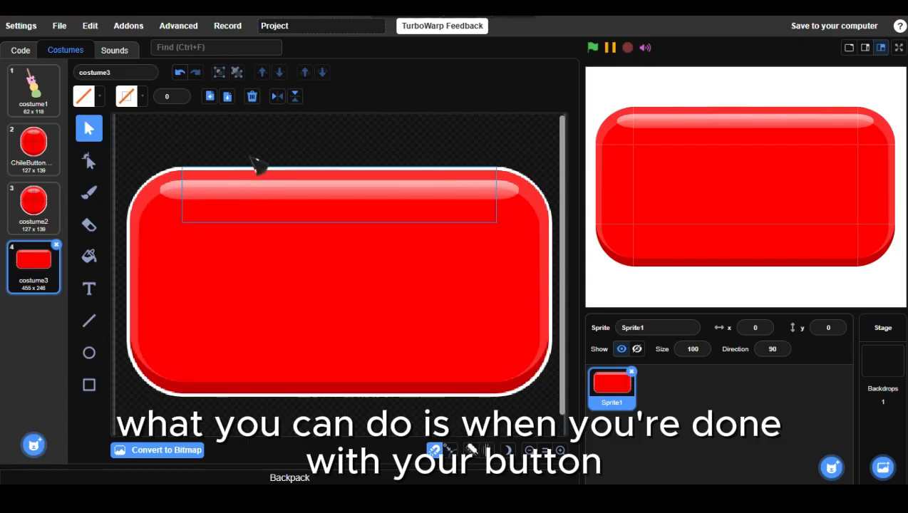
pyautogui.moveTo(251, 157); pyautogui.dragTo(294, 419)
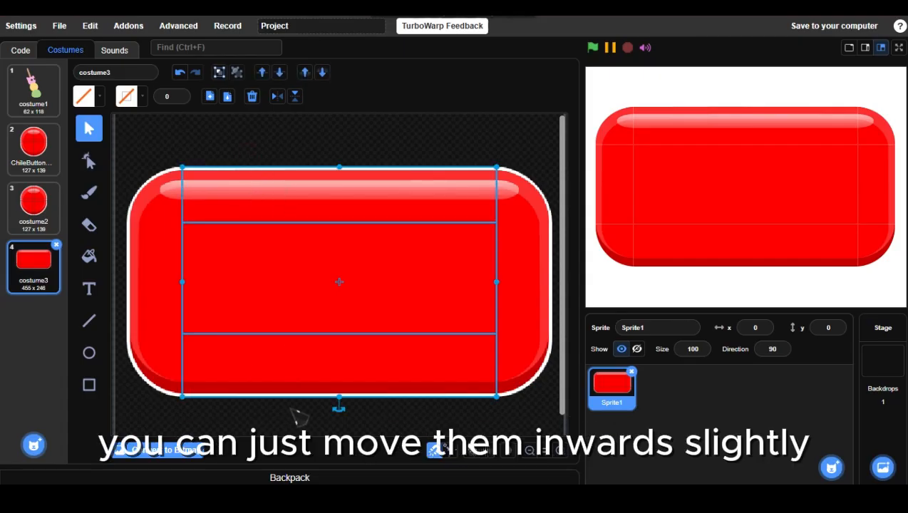
pyautogui.press('Left')
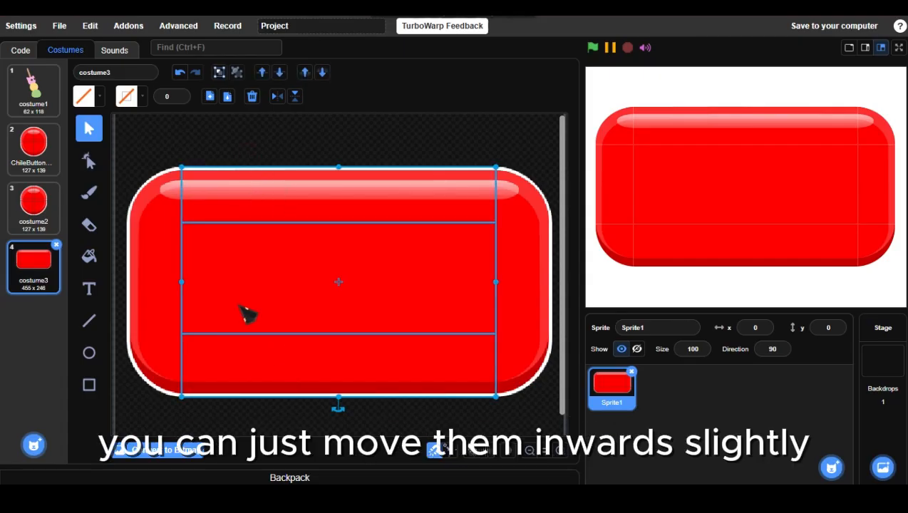
pyautogui.moveTo(499, 155); pyautogui.dragTo(521, 420)
pyautogui.press('Left')
pyautogui.press('Left')
# - Nudge the middle and bottom rows up together, and the bottom row up two further steps, to close the horizontal seams
pyautogui.moveTo(122, 409); pyautogui.dragTo(626, 252)
pyautogui.press('Up')
pyautogui.press('Up')
pyautogui.moveTo(128, 405); pyautogui.dragTo(544, 365)
pyautogui.press('Up')
pyautogui.press('Up')
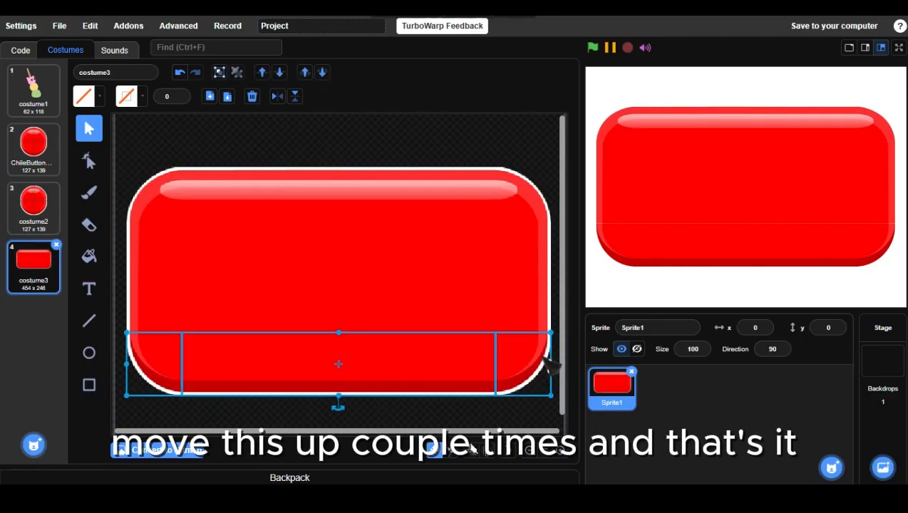
pyautogui.click(474, 416)
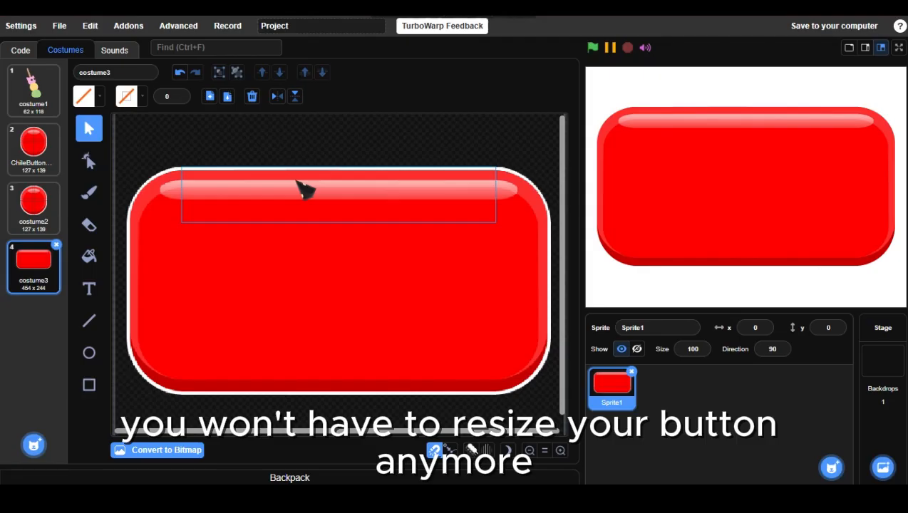
# - Convert the costume to bitmap and back to vector to merge the sections into one object, and shift it slightly
pyautogui.click(198, 454)
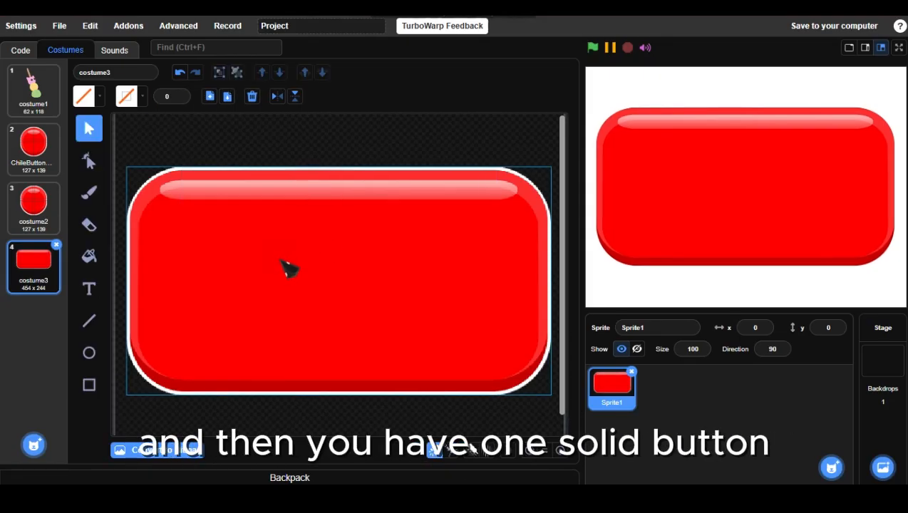
pyautogui.moveTo(288, 267)
pyautogui.mouseDown()
pyautogui.moveTo(278, 299)
pyautogui.moveTo(272, 252)
pyautogui.moveTo(304, 225)
pyautogui.moveTo(276, 231)
pyautogui.moveTo(298, 240)
pyautogui.moveTo(280, 256)
pyautogui.moveTo(291, 264)
pyautogui.mouseUp()
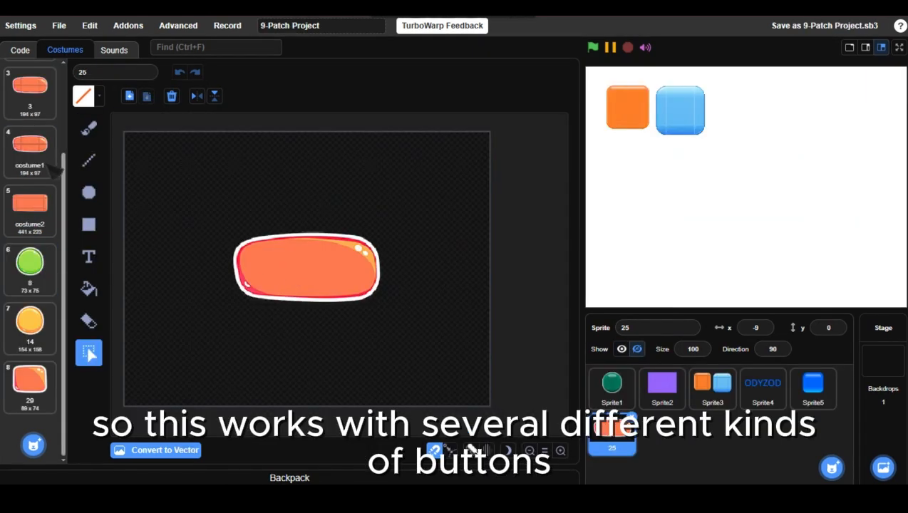
# - View the sliced orange button in costumes 3 and costume1 of the 9-Patch Project
pyautogui.scroll(2, 48, 167)
pyautogui.click(44, 208)
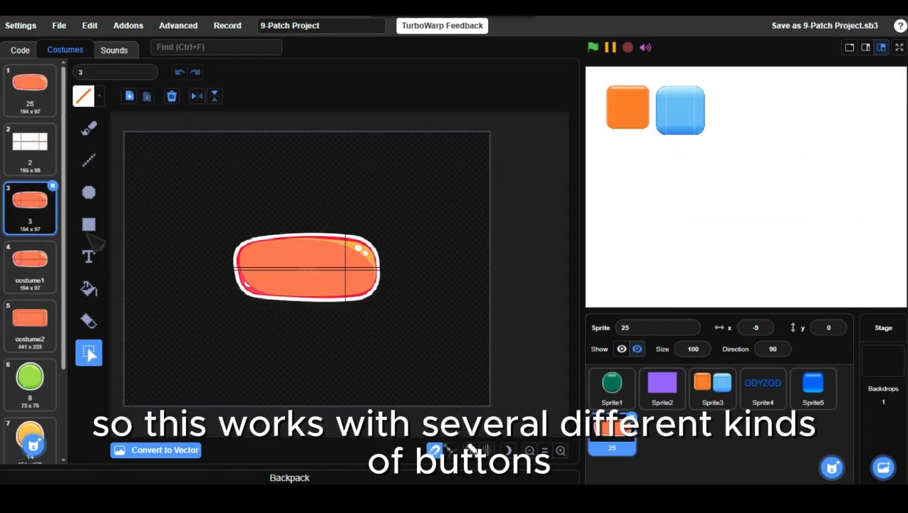
pyautogui.click(41, 256)
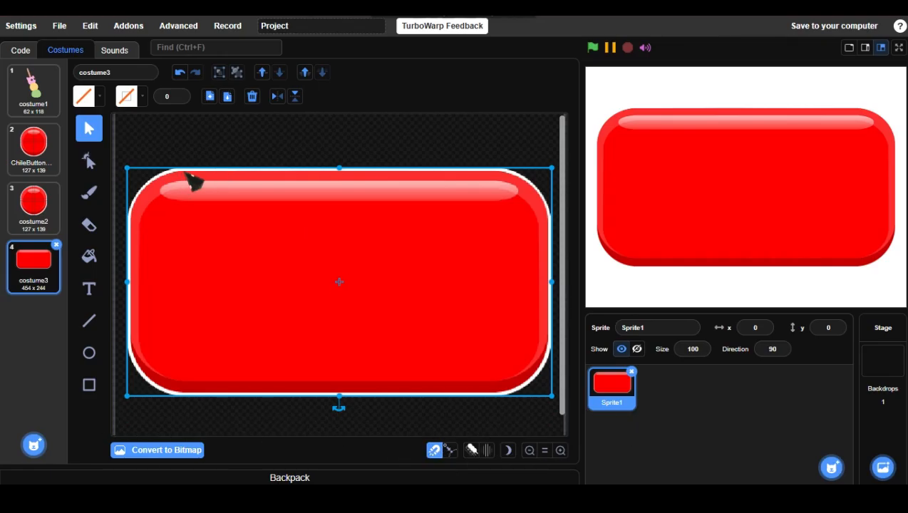
# - Examine the slice lines on the round red ChileButtonRound costume up close, checking that the sections between them look uniform
pyautogui.click(41, 148)
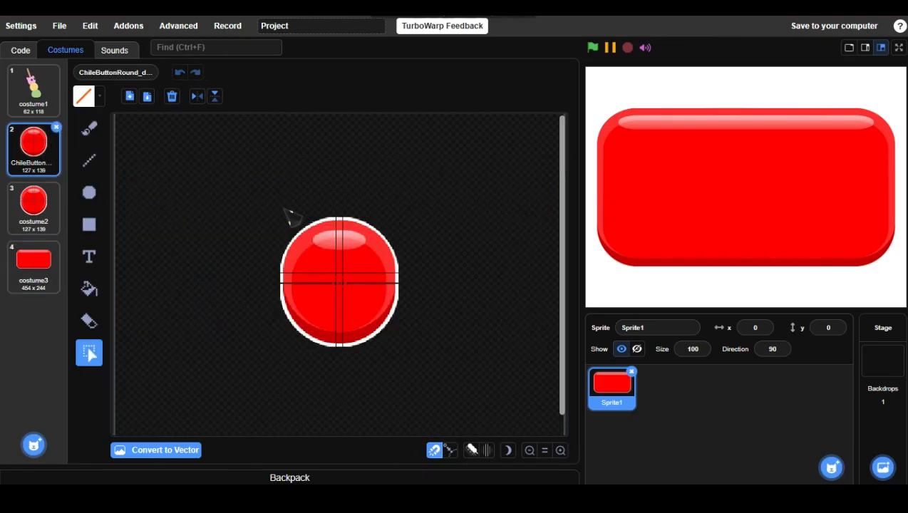
pyautogui.scroll(5, 300, 200)
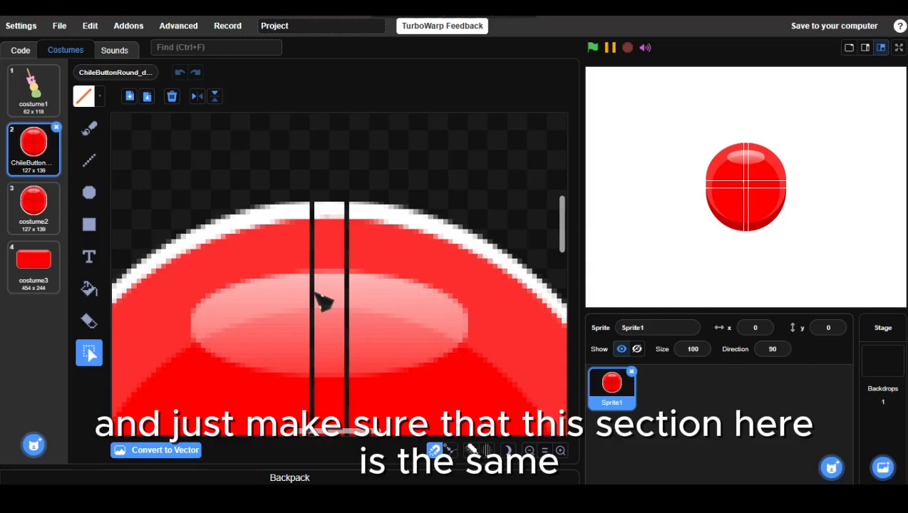
pyautogui.scroll(-5, 347, 289)
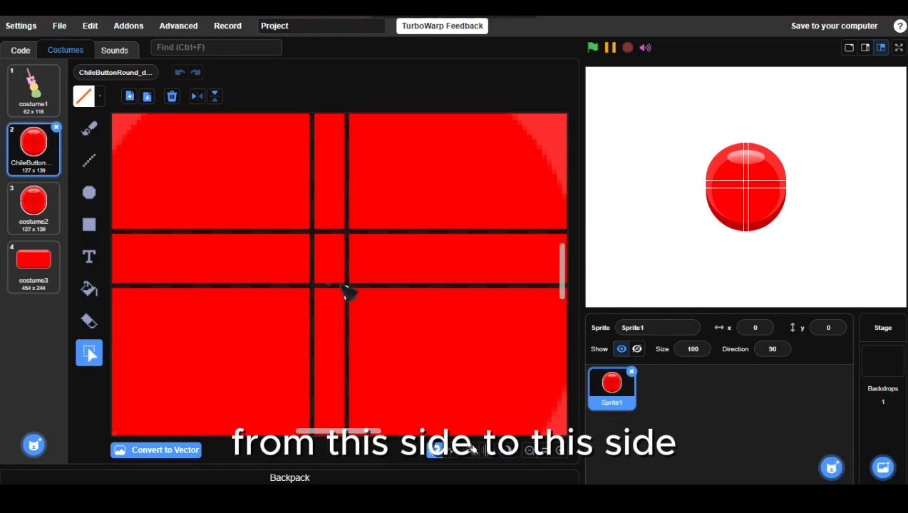
pyautogui.hscroll(-5, 311, 246)
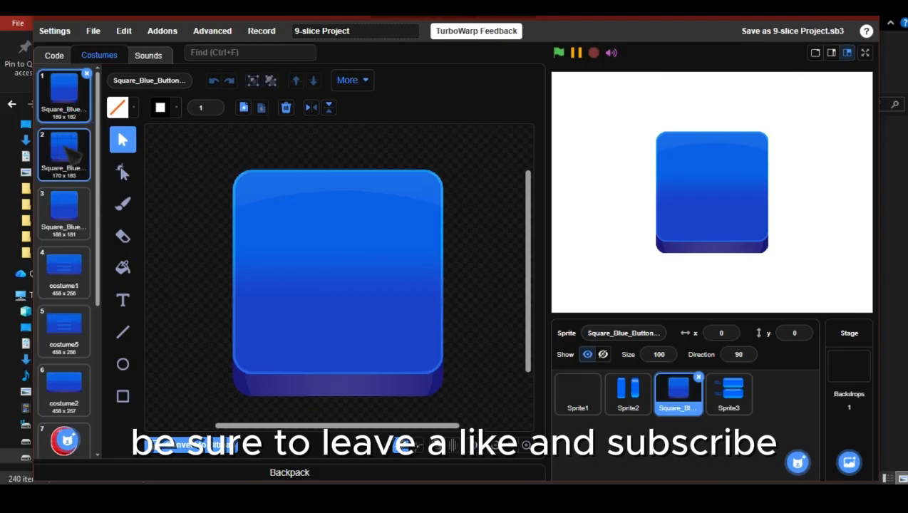
# - View further sliced examples: costume5 in the 9-slice Project and costume13 in the 9-Patch Project - Copy
pyautogui.click(64, 332)
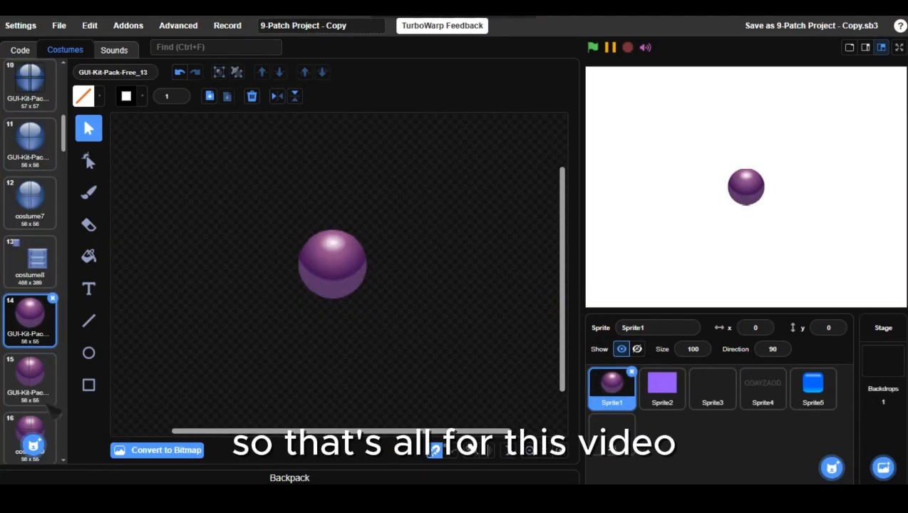
pyautogui.click(36, 258)
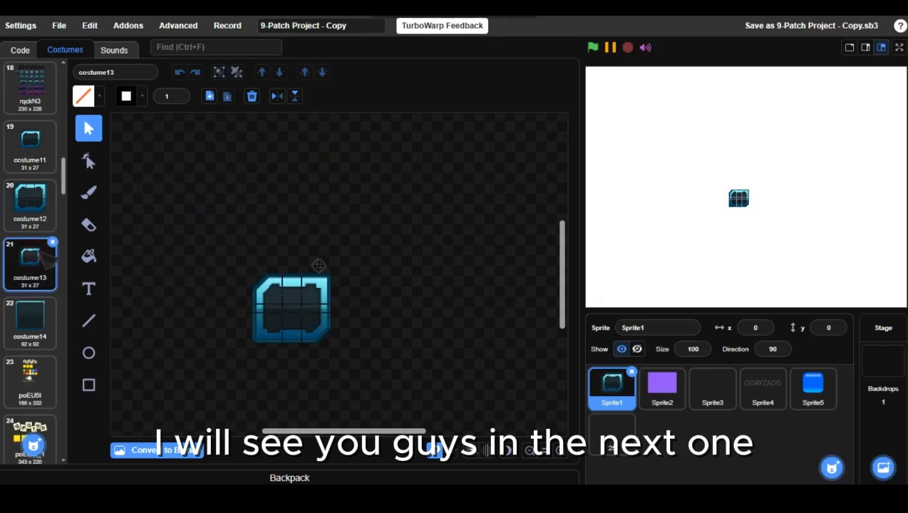